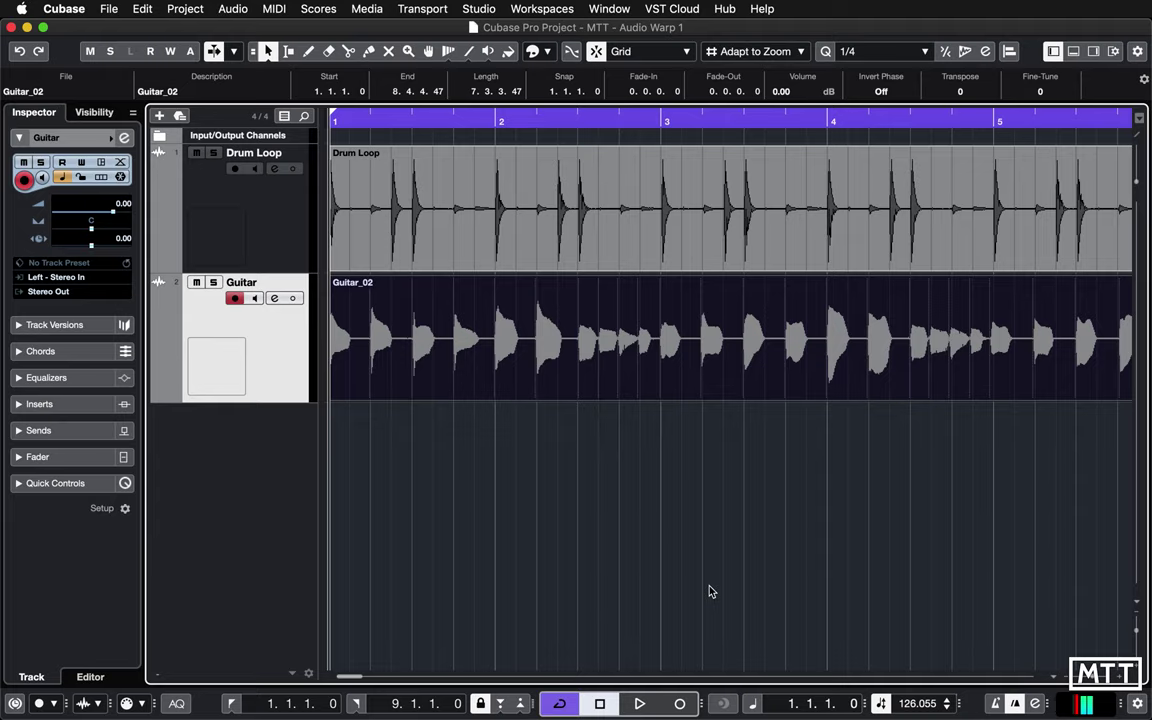
Step: Solo the Drum Loop track, audition it alone, then unsolo it
{"action": "key", "text": "g"}
{"action": "key", "text": "g"}
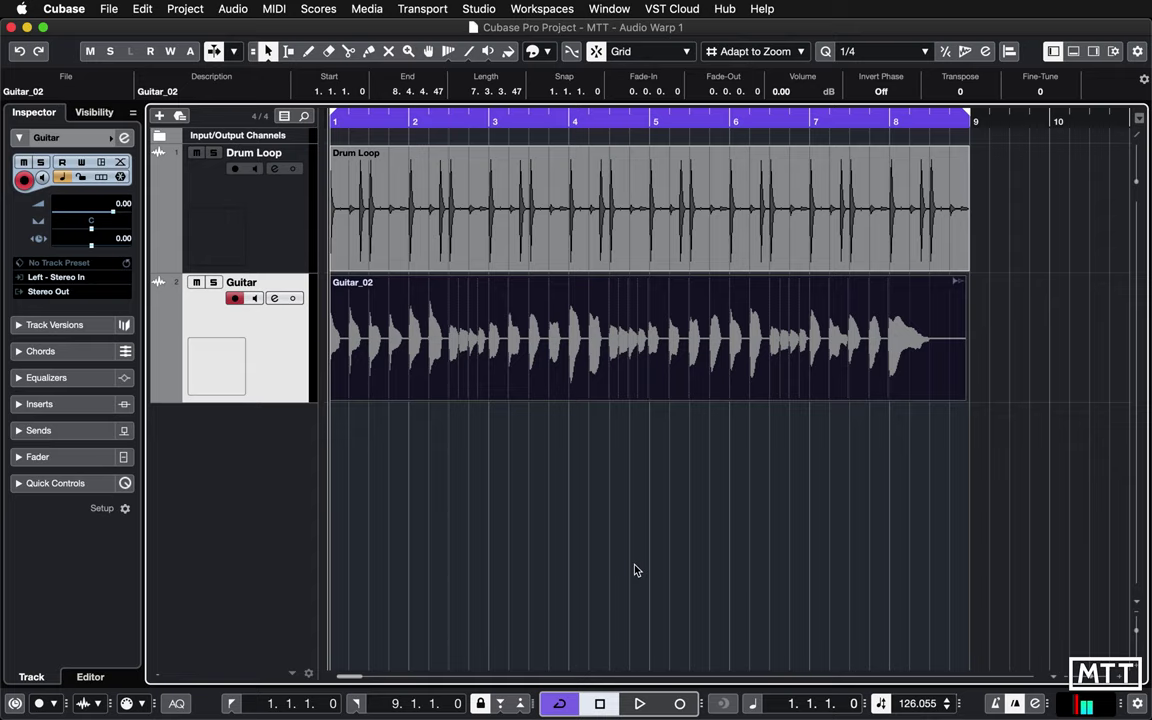
{"action": "left_click", "coordinate": [214, 154]}
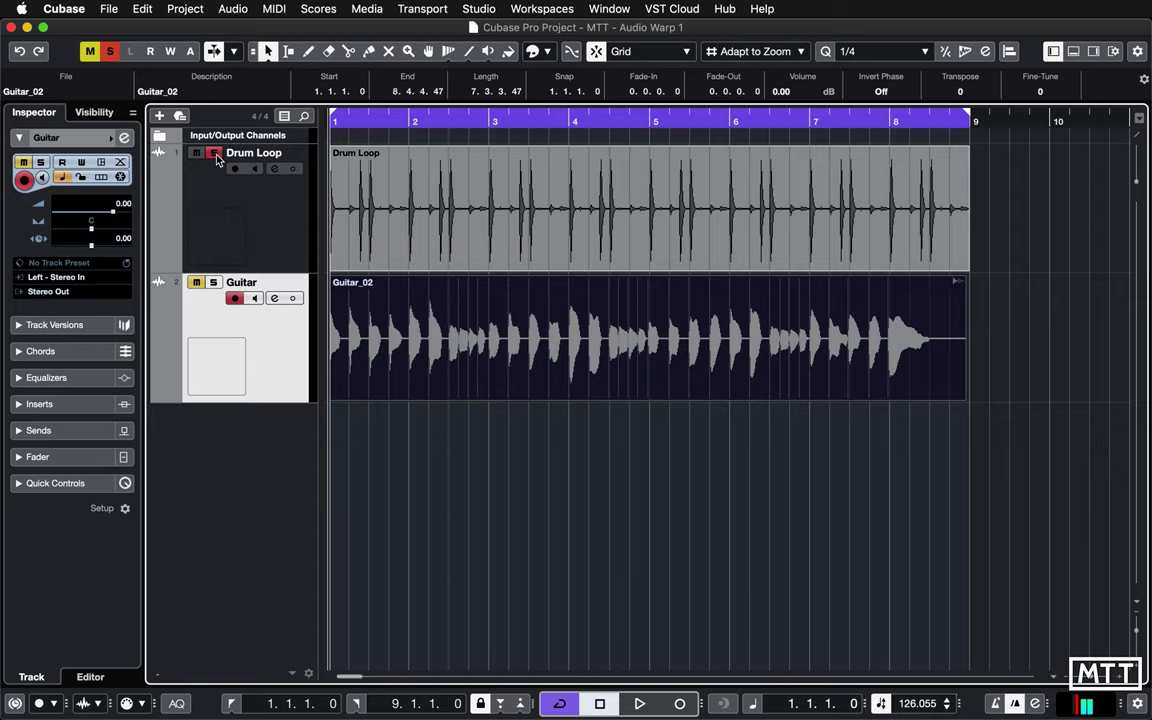
{"action": "key", "text": "space"}
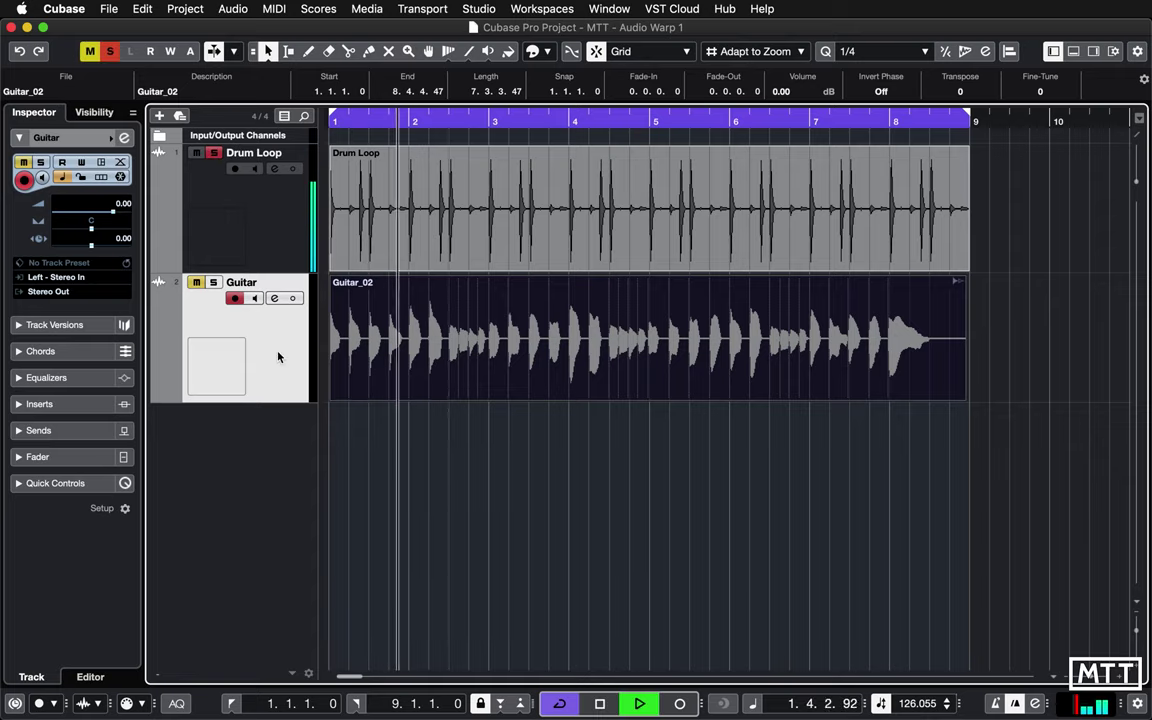
{"action": "key", "text": "space"}
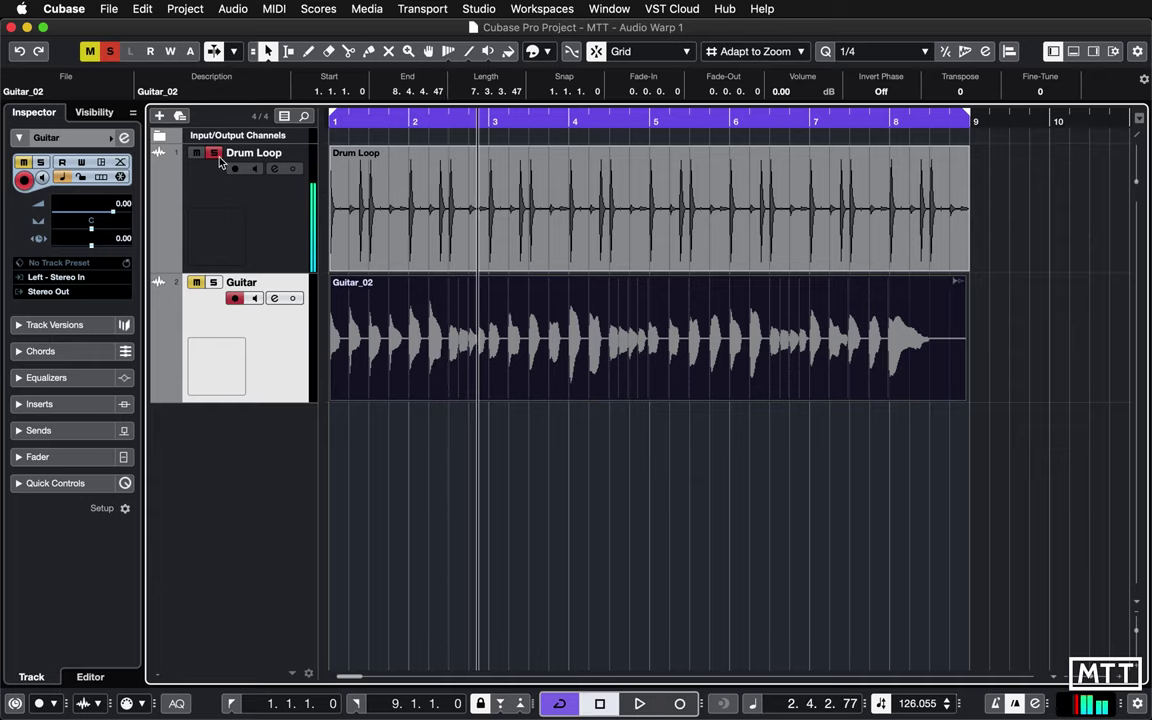
{"action": "left_click", "coordinate": [217, 157]}
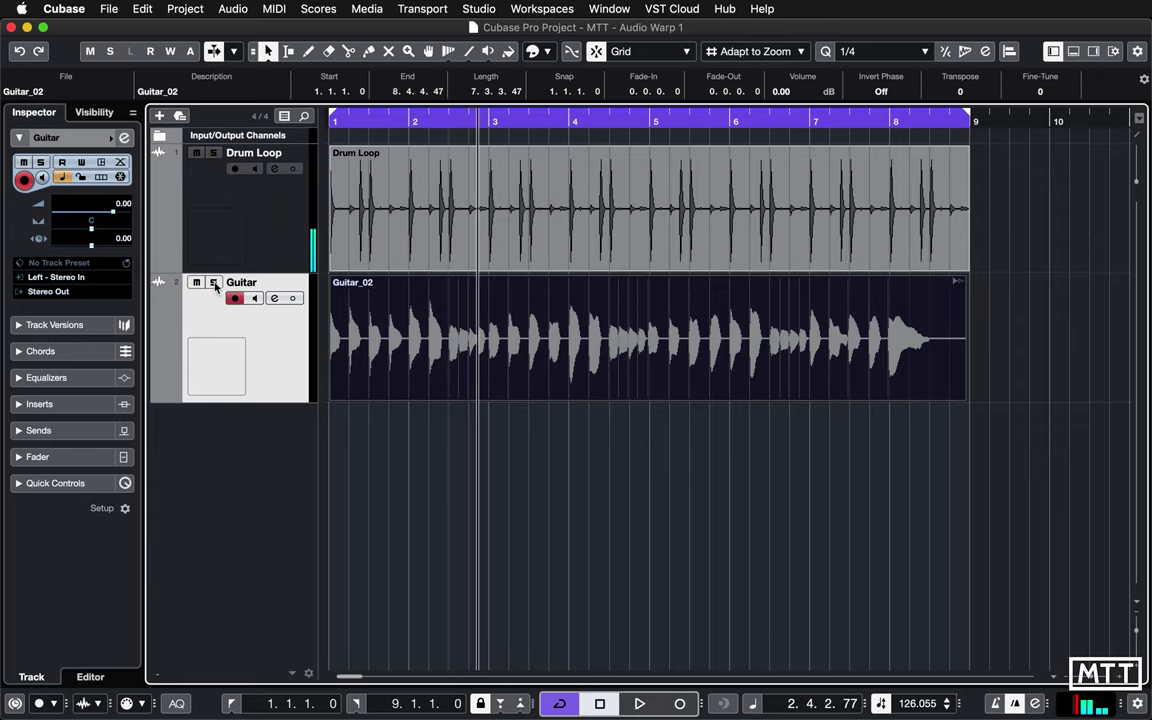
Step: Play both tracks from the project start to hear the guitar against the drums
{"action": "key", "text": "Home"}
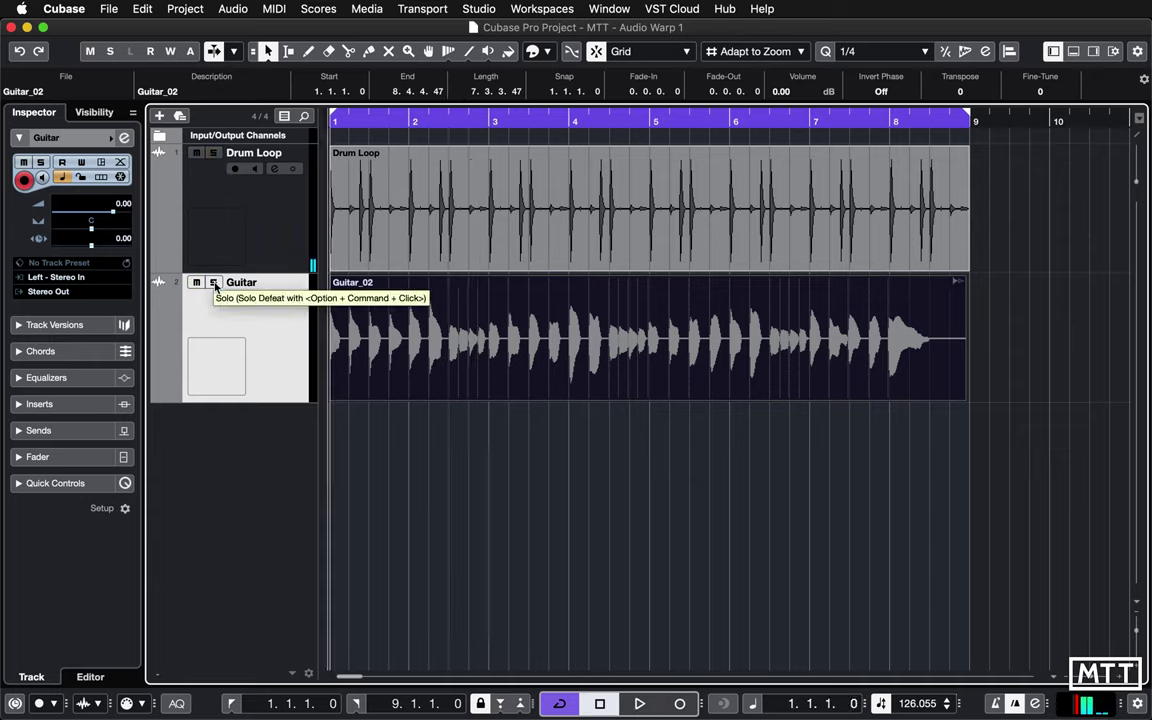
{"action": "key", "text": "h"}
{"action": "key", "text": "h"}
{"action": "key", "text": "h"}
{"action": "key", "text": "h"}
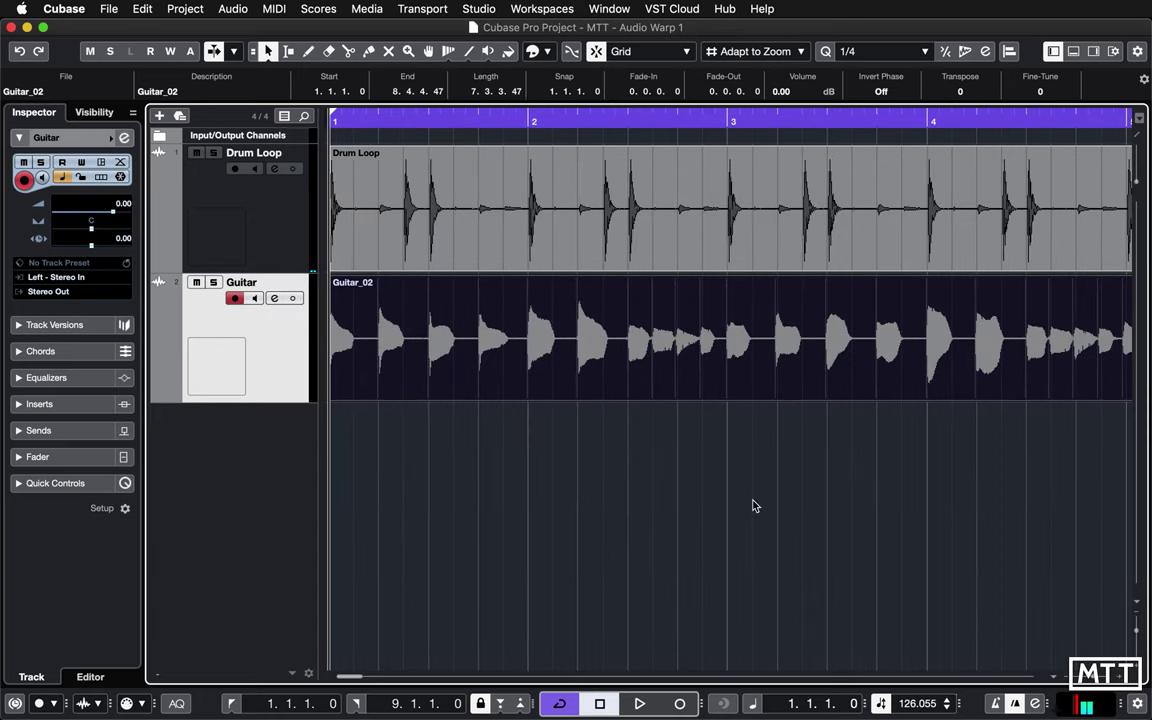
{"action": "key", "text": "space"}
{"action": "key", "text": "g"}
{"action": "key", "text": "g"}
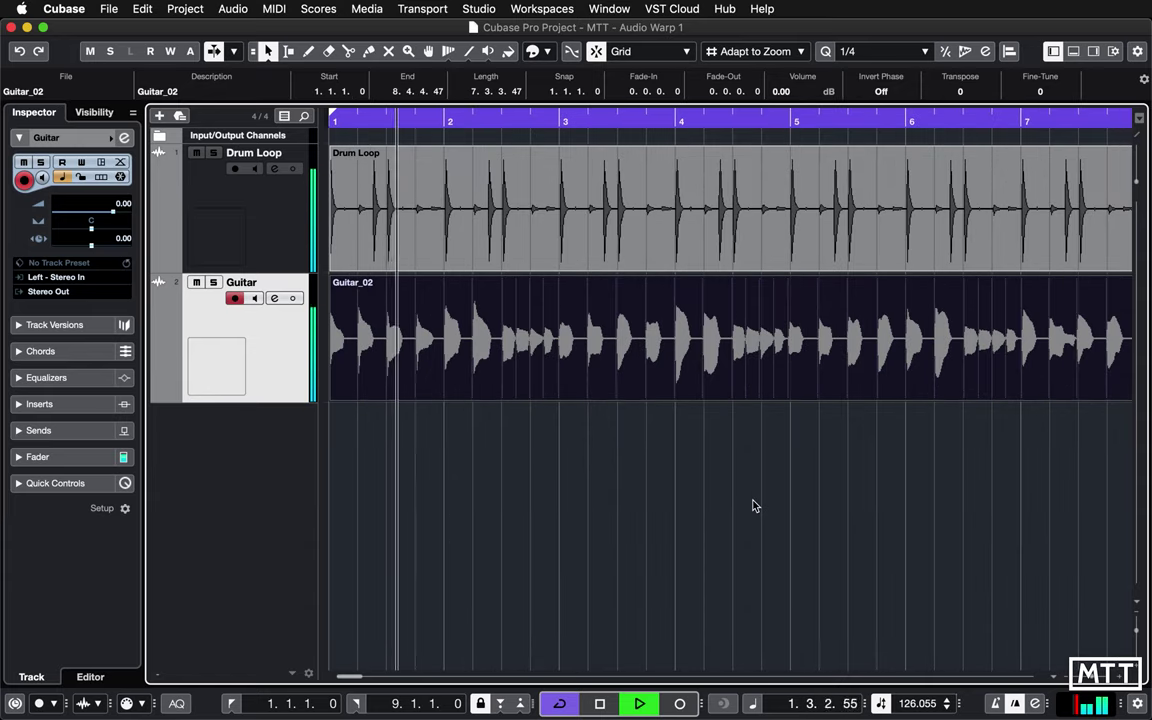
{"action": "key", "text": "g"}
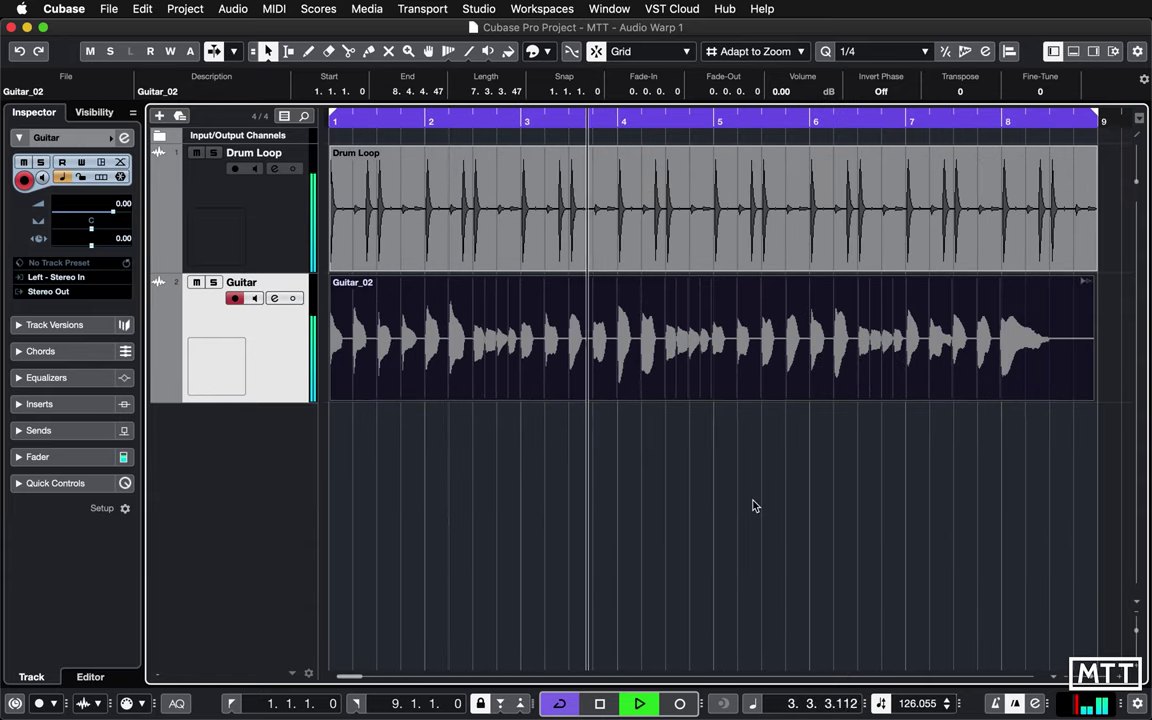
{"action": "key", "text": "space"}
Step: Select Guitar_02 and inspect bars 1–4 around bar 2, then deselect it
{"action": "left_click", "coordinate": [521, 325]}
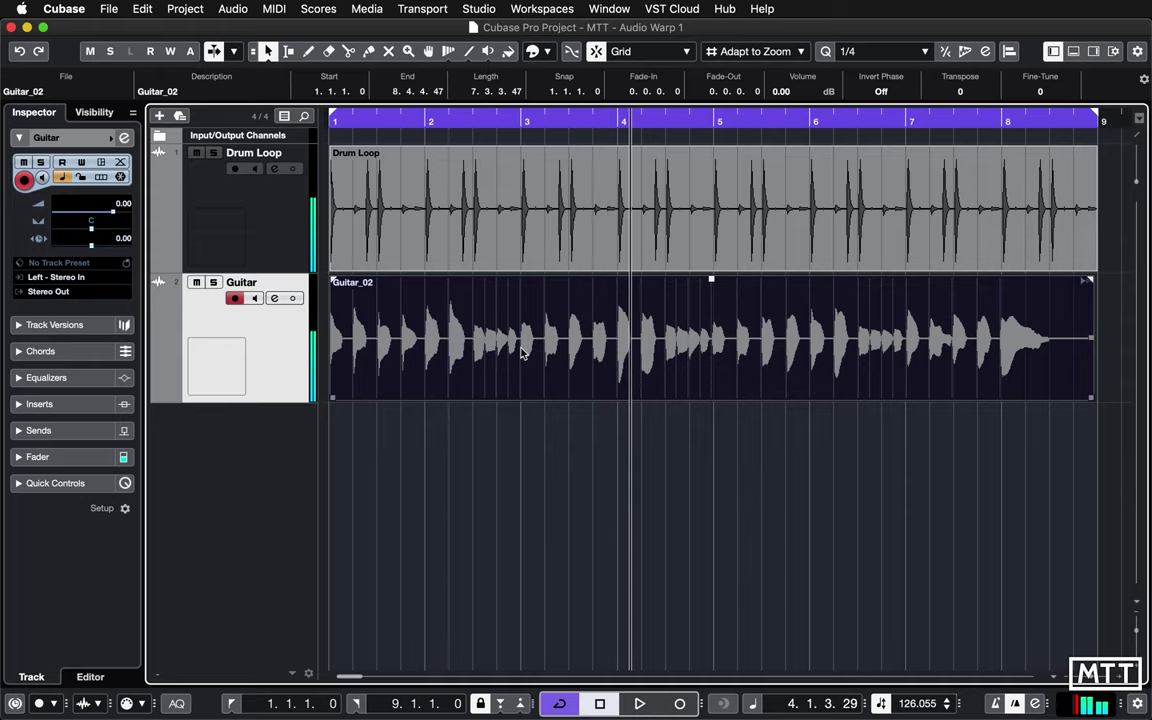
{"action": "left_click", "coordinate": [430, 122]}
{"action": "left_click_drag", "start_coordinate": [430, 122], "coordinate": [591, 417]}
{"action": "key", "text": "h"}
{"action": "key", "text": "h"}
{"action": "key", "text": "h"}
{"action": "key", "text": "h"}
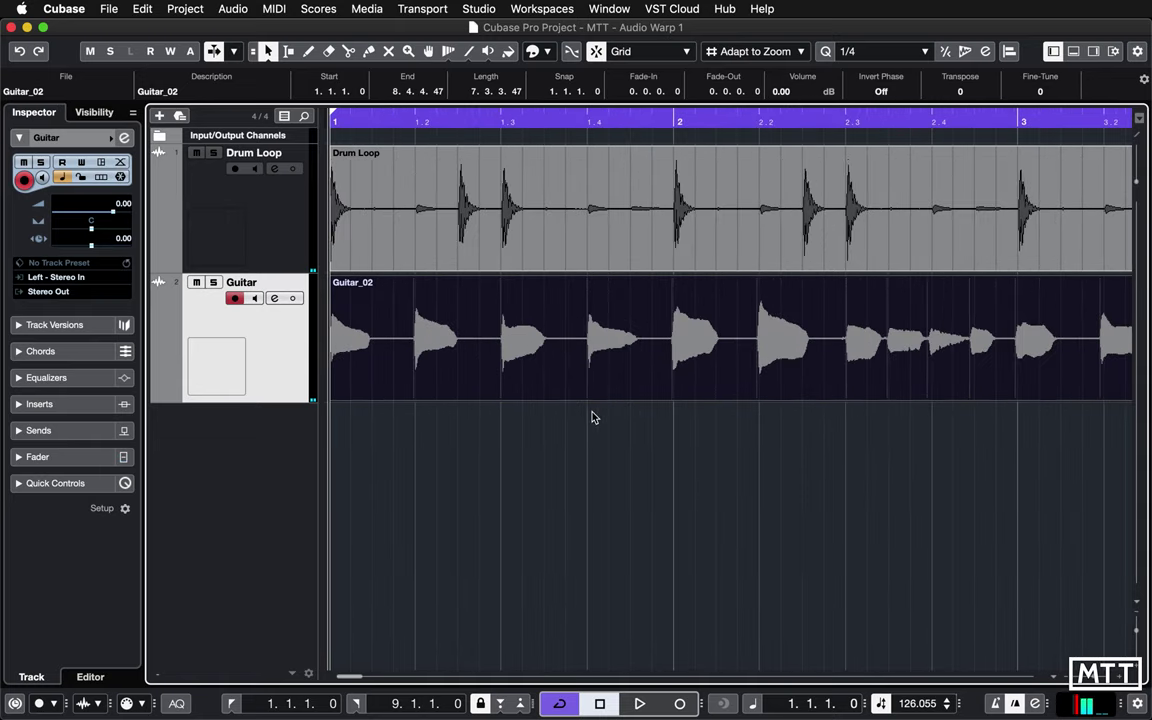
{"action": "key", "text": "g"}
{"action": "key", "text": "g"}
{"action": "key", "text": "g"}
{"action": "key", "text": "g"}
{"action": "key", "text": "g"}
{"action": "key", "text": "g"}
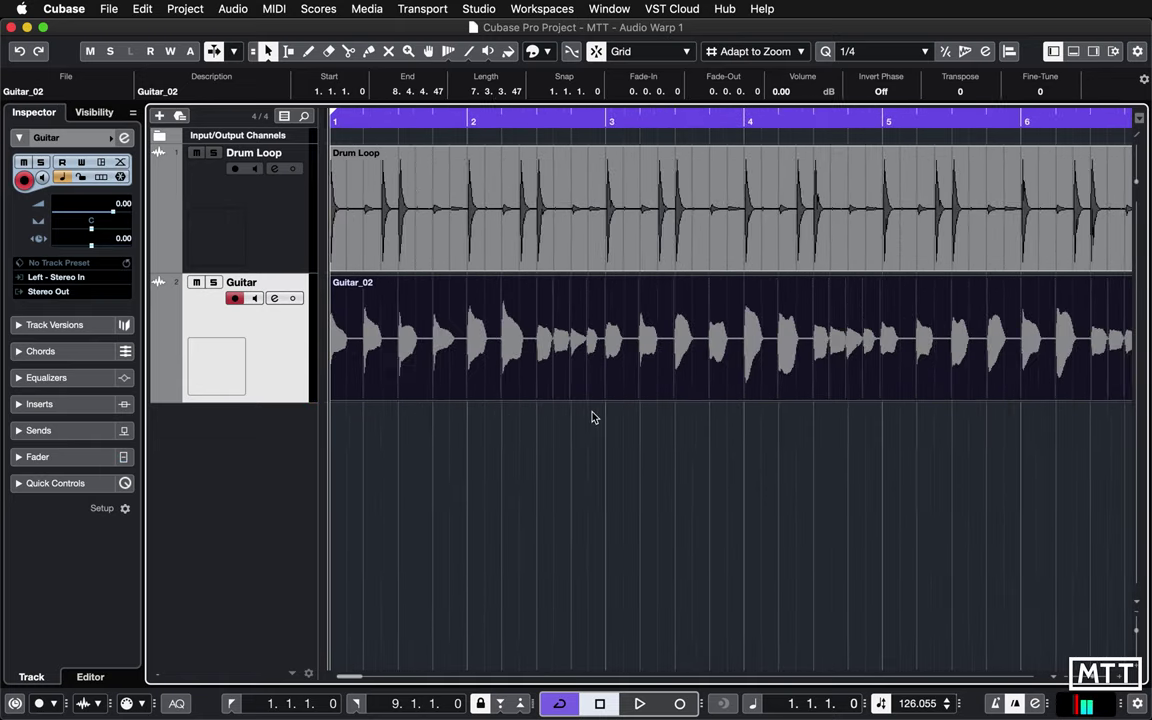
{"action": "key", "text": "g"}
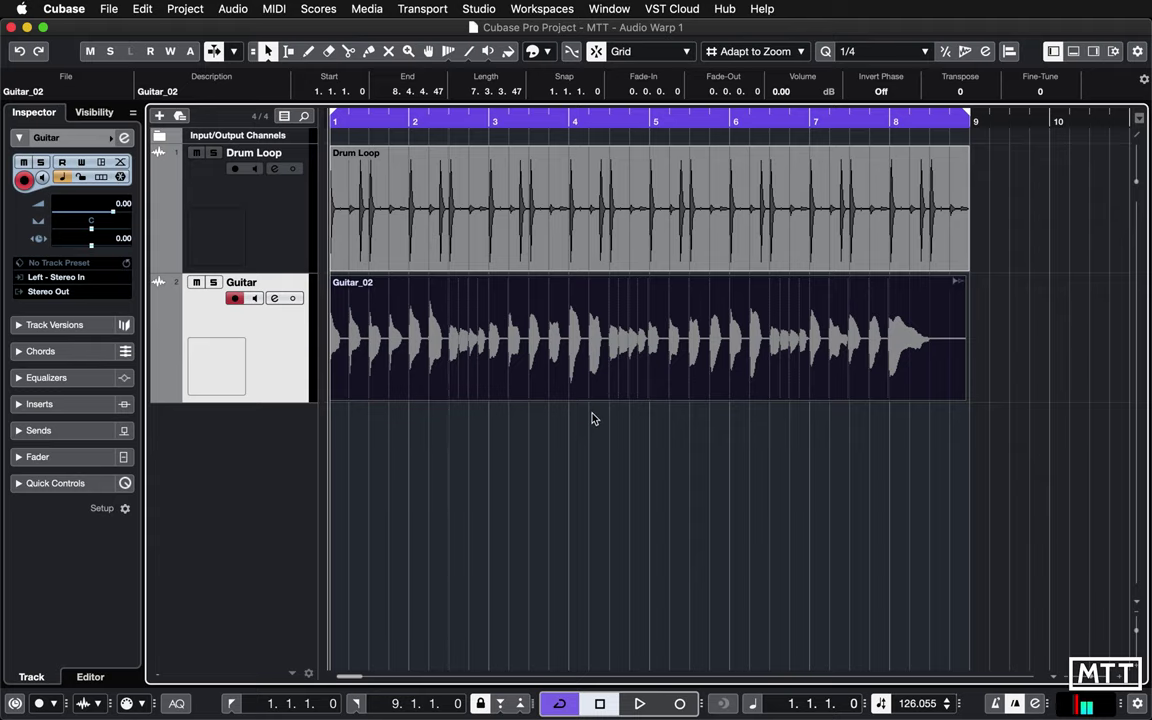
{"action": "left_click", "coordinate": [604, 451]}
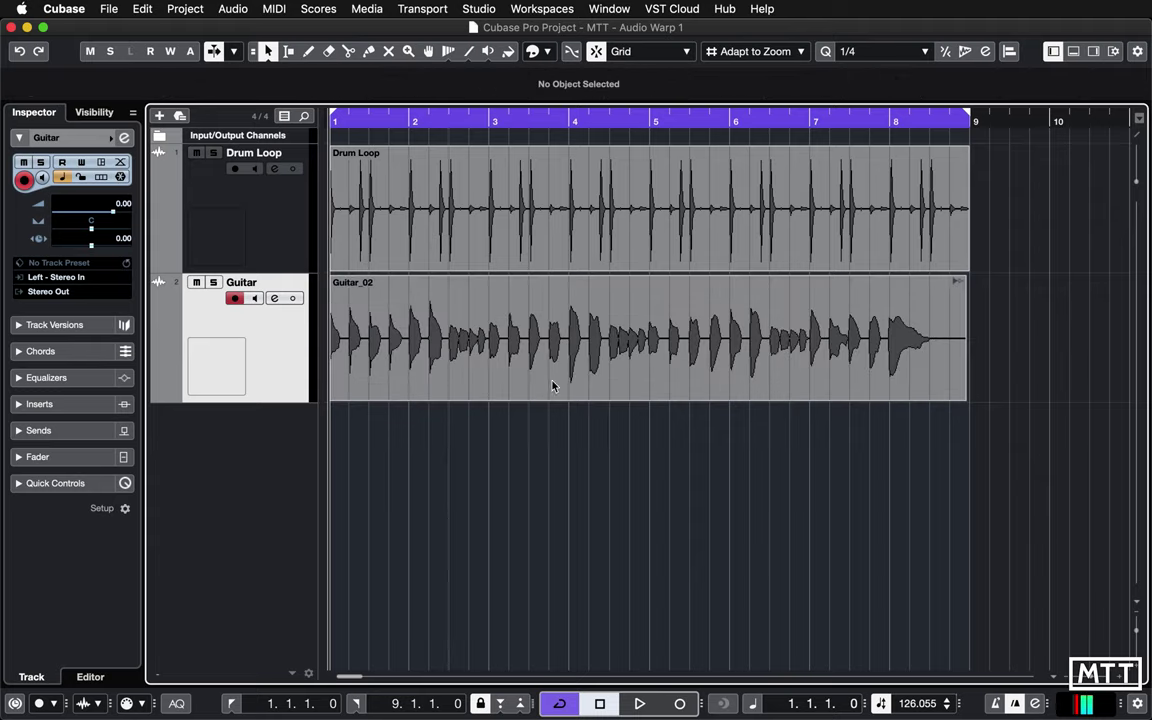
Step: Split Guitar_02 with the Scissors just before bar 3 and again before beat 3.2
{"action": "left_click", "coordinate": [487, 121]}
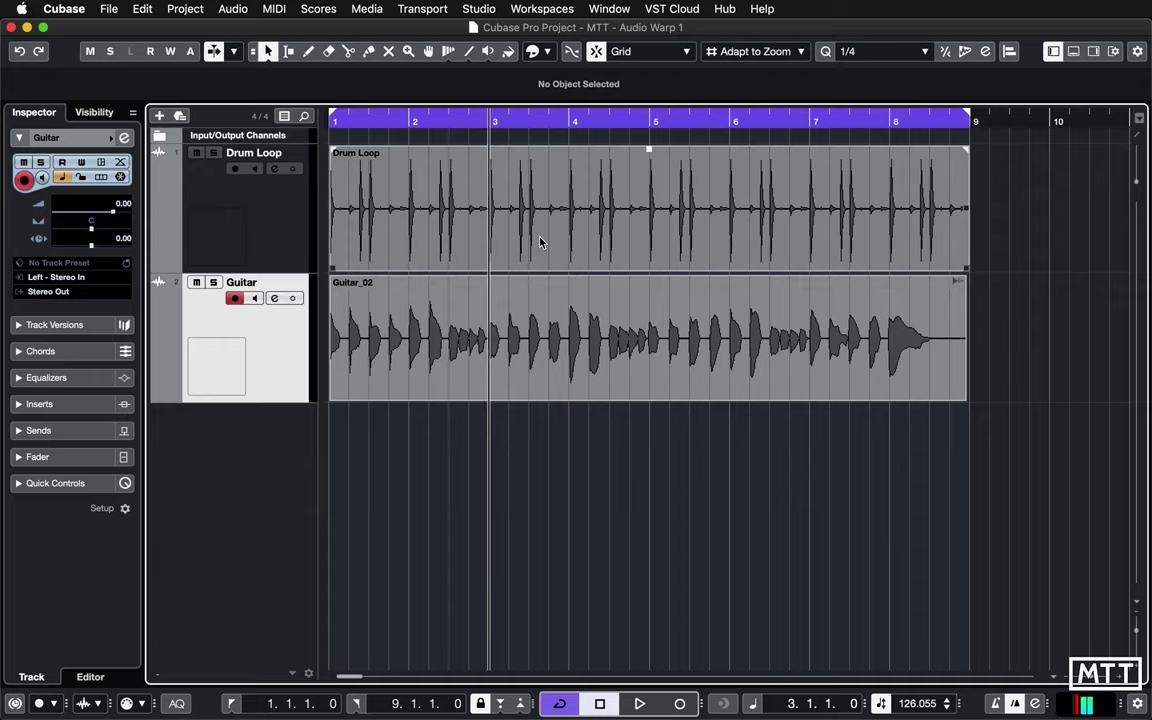
{"action": "key", "text": "h"}
{"action": "key", "text": "h"}
{"action": "key", "text": "h"}
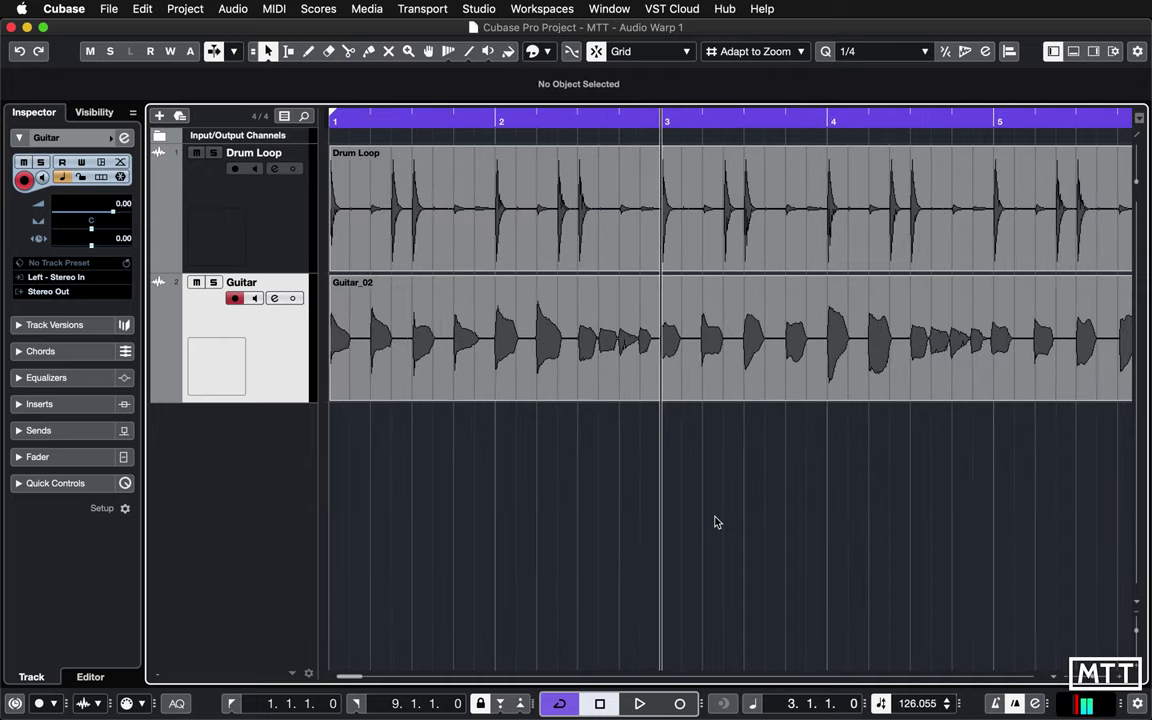
{"action": "key", "text": "h"}
{"action": "key", "text": "h"}
{"action": "key", "text": "h"}
{"action": "key", "text": "h"}
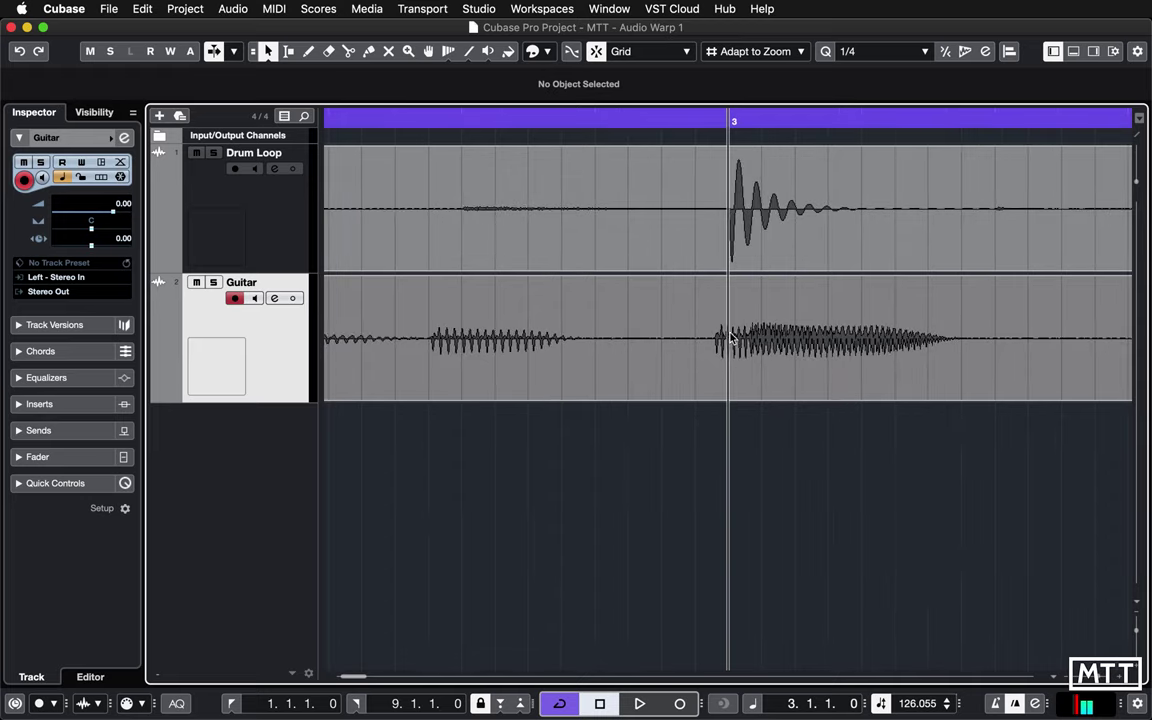
{"action": "key", "text": "g"}
{"action": "key", "text": "g"}
{"action": "key", "text": "g"}
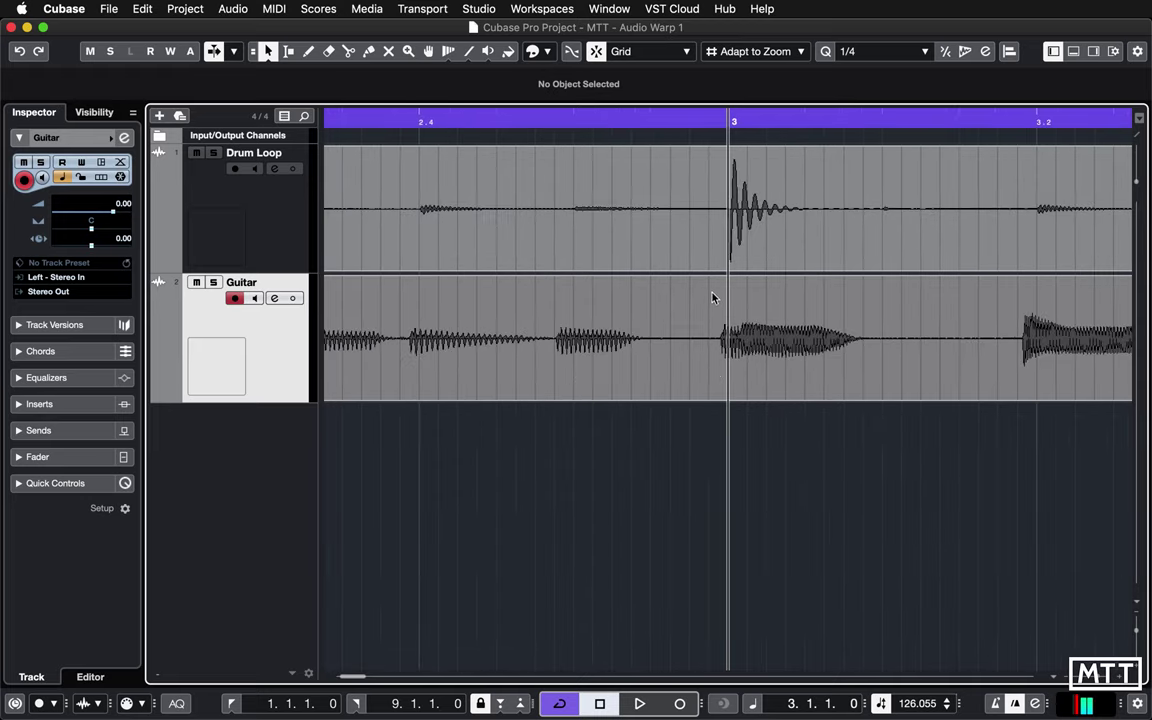
{"action": "left_click", "coordinate": [349, 51]}
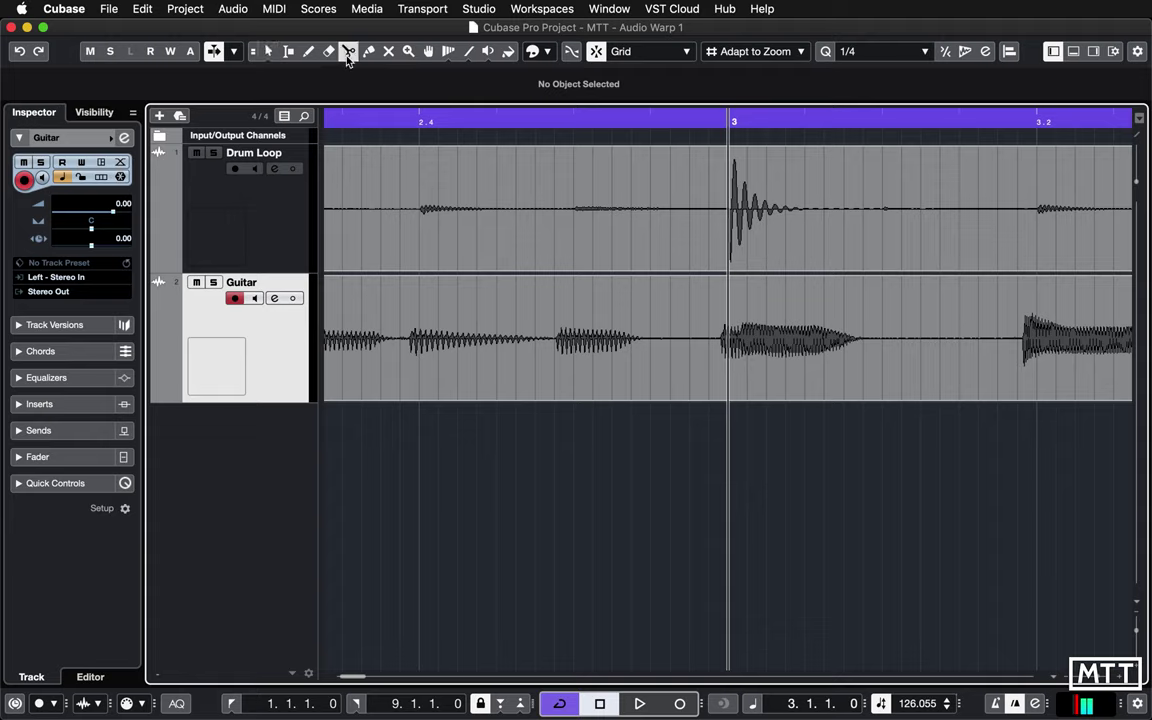
{"action": "left_click", "coordinate": [677, 364]}
{"action": "left_click", "coordinate": [960, 370]}
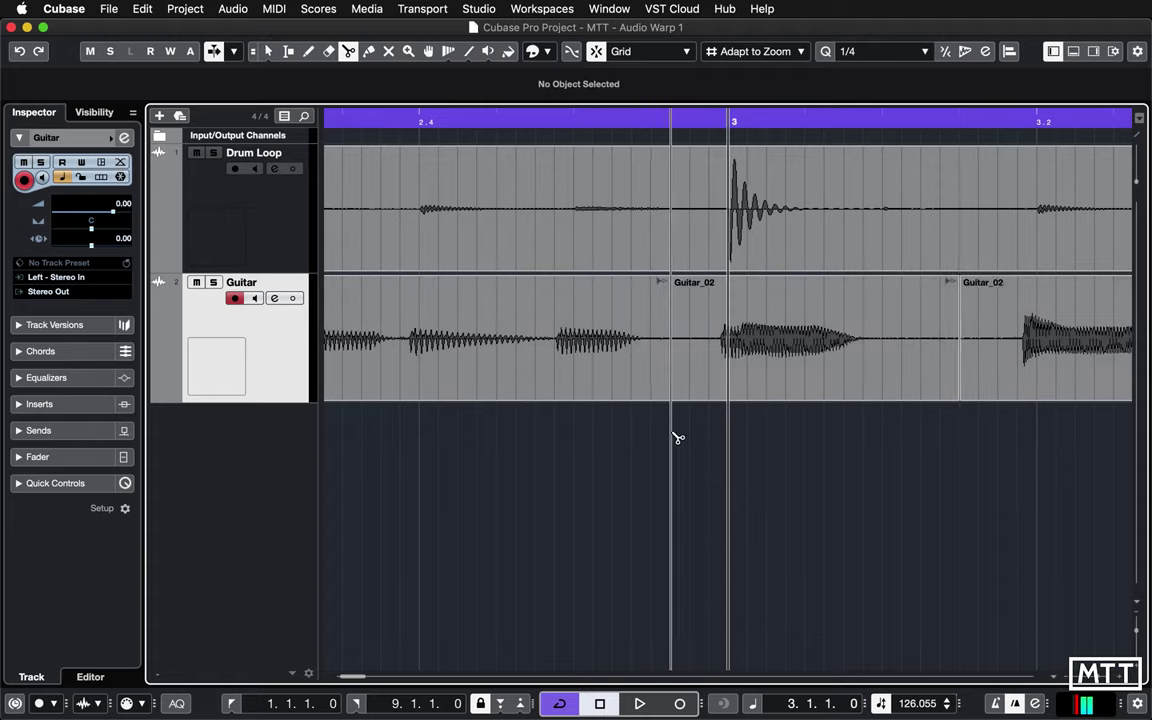
Step: Move the guitar slice from 2.4.4.30 to 2.4.4.42 so its note lands on bar 3
{"action": "key", "text": "1"}
{"action": "key", "text": "h"}
{"action": "key", "text": "h"}
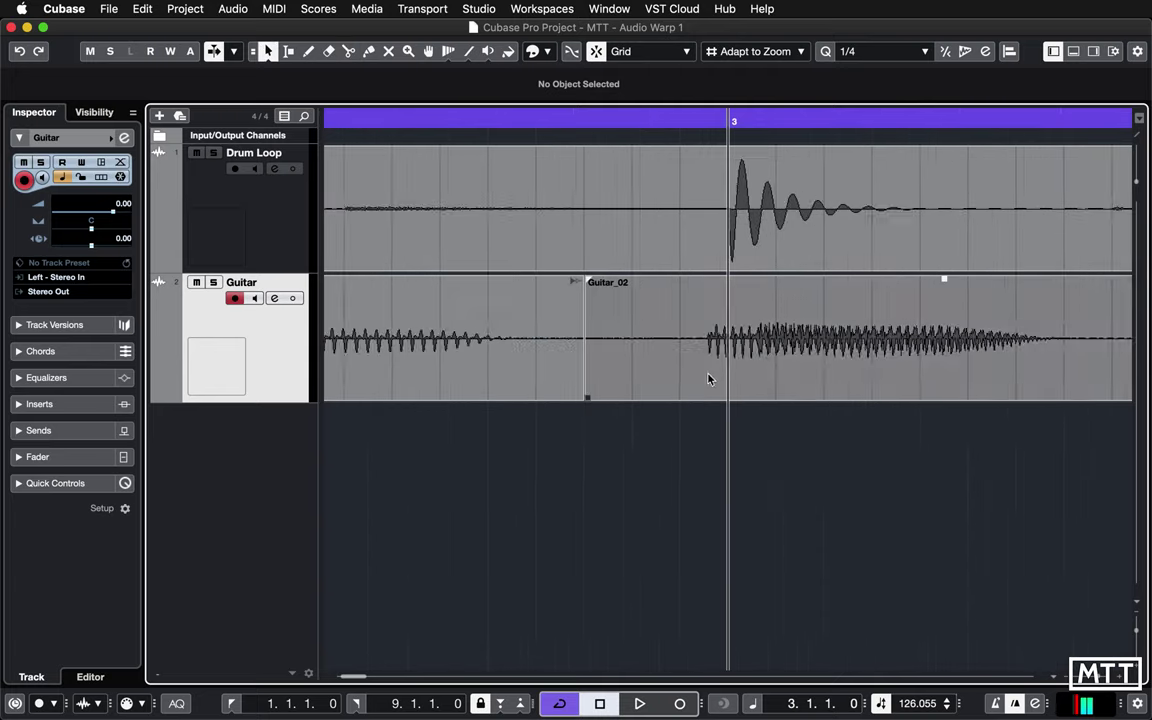
{"action": "key", "text": "h"}
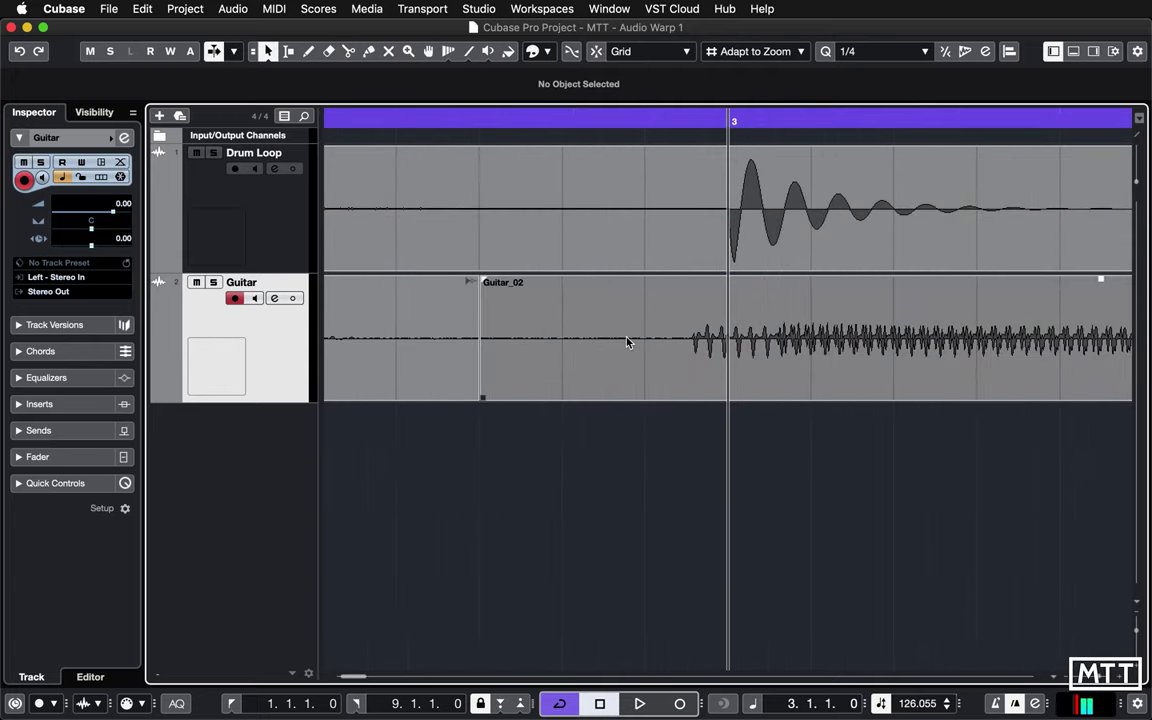
{"action": "left_click_drag", "start_coordinate": [595, 360], "coordinate": [630, 359]}
{"action": "key", "text": "g"}
{"action": "key", "text": "g"}
{"action": "key", "text": "g"}
{"action": "key", "text": "g"}
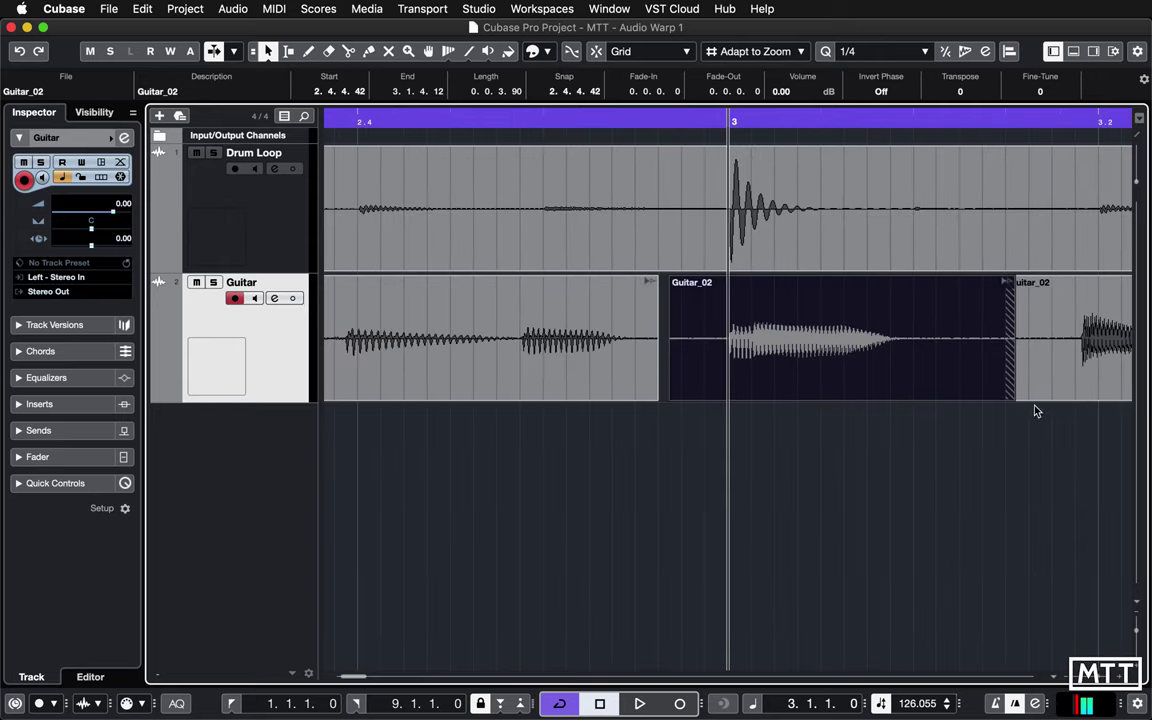
Step: Split the guitar piece at 3.1.2.115 and cycle the selection tool's sizing modes
{"action": "key", "text": "3"}
{"action": "left_click", "coordinate": [912, 366]}
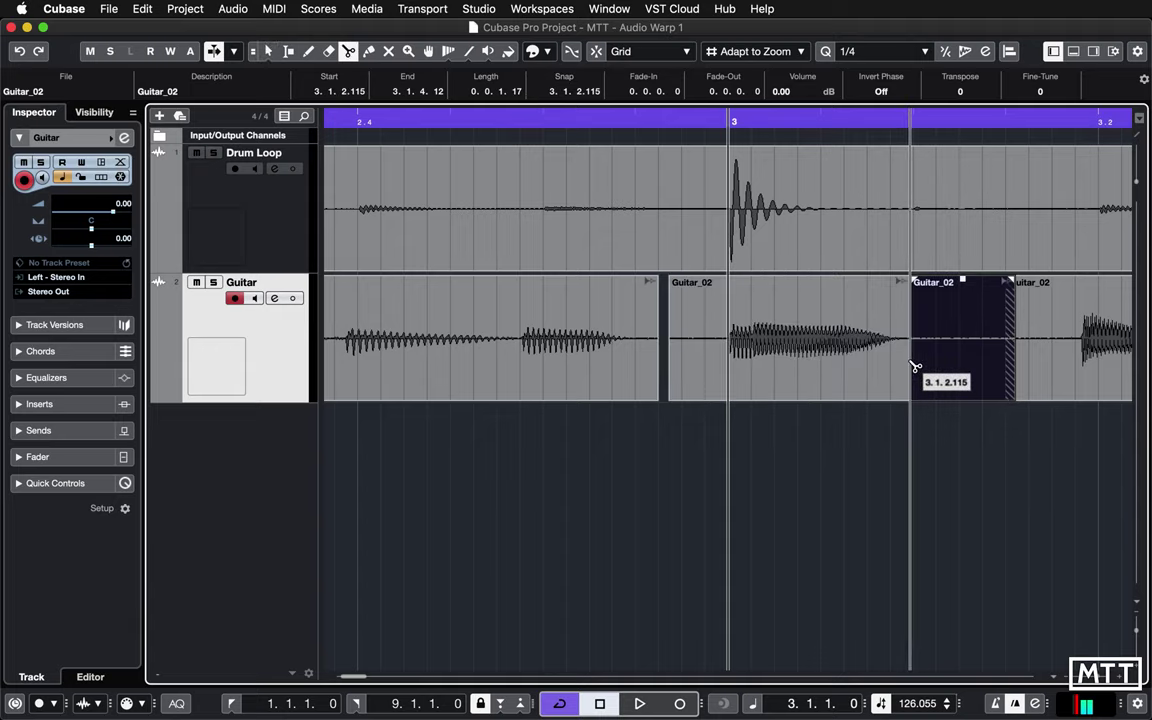
{"action": "key", "text": "1"}
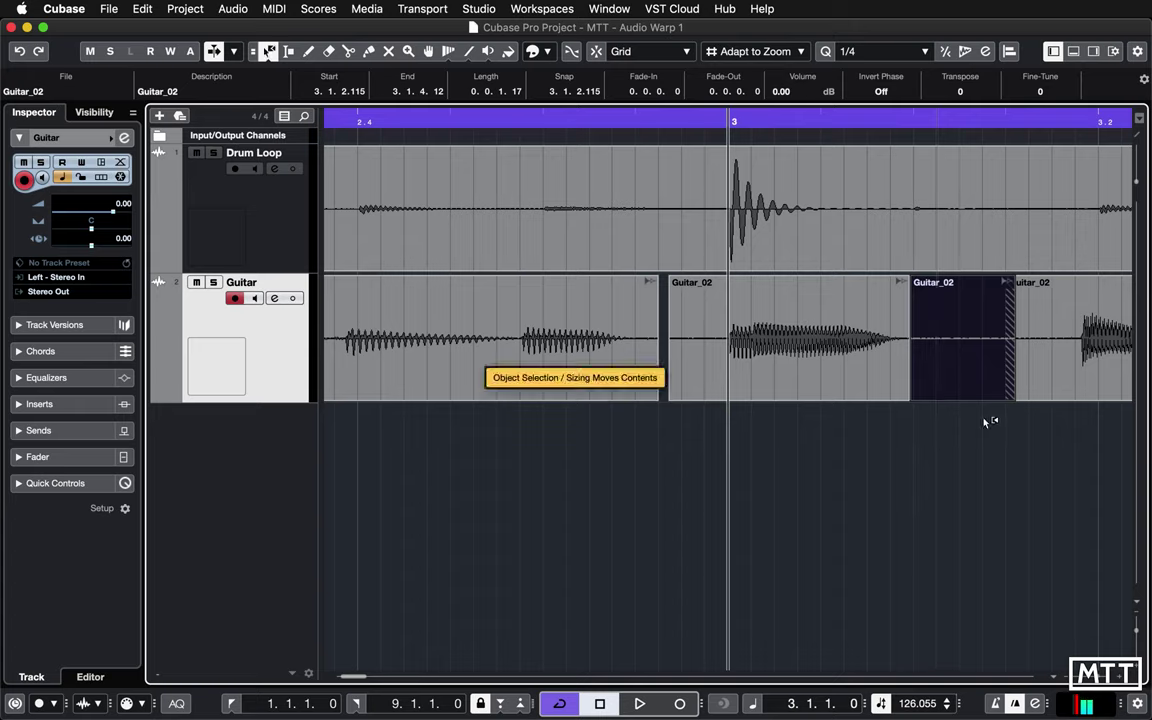
{"action": "key", "text": "1"}
{"action": "key", "text": "1"}
{"action": "key", "text": "1"}
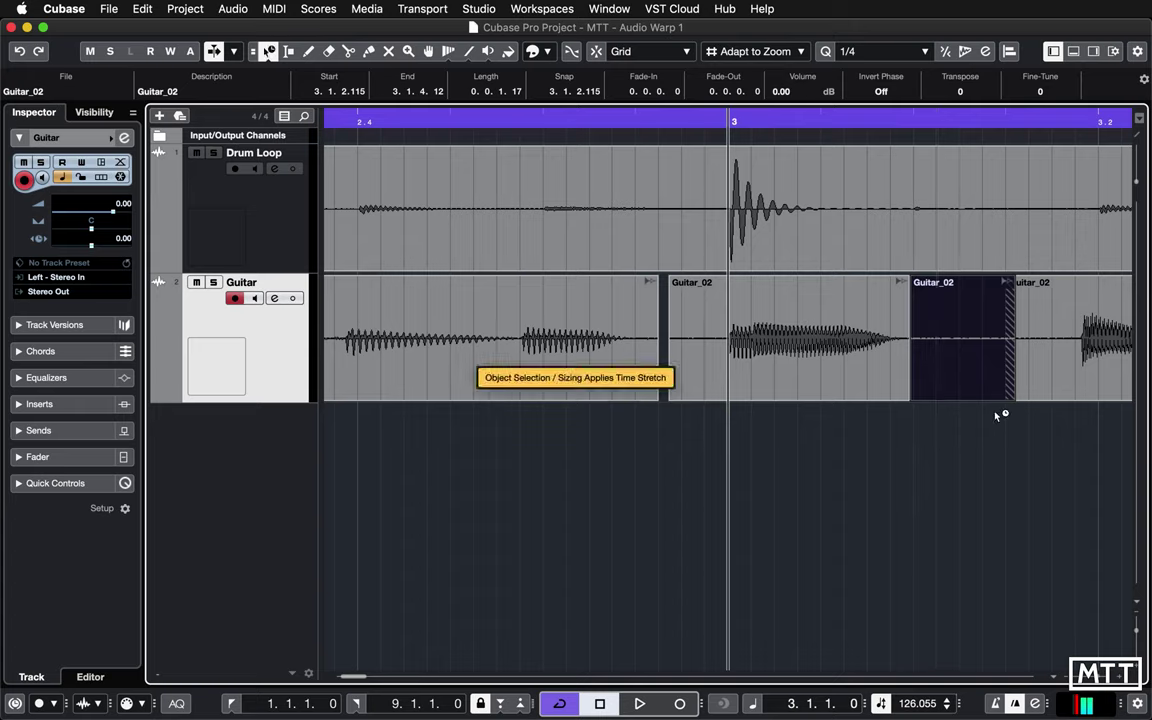
Step: Set snapping to event edges and resize the short piece to meet the next event
{"action": "left_click", "coordinate": [268, 51]}
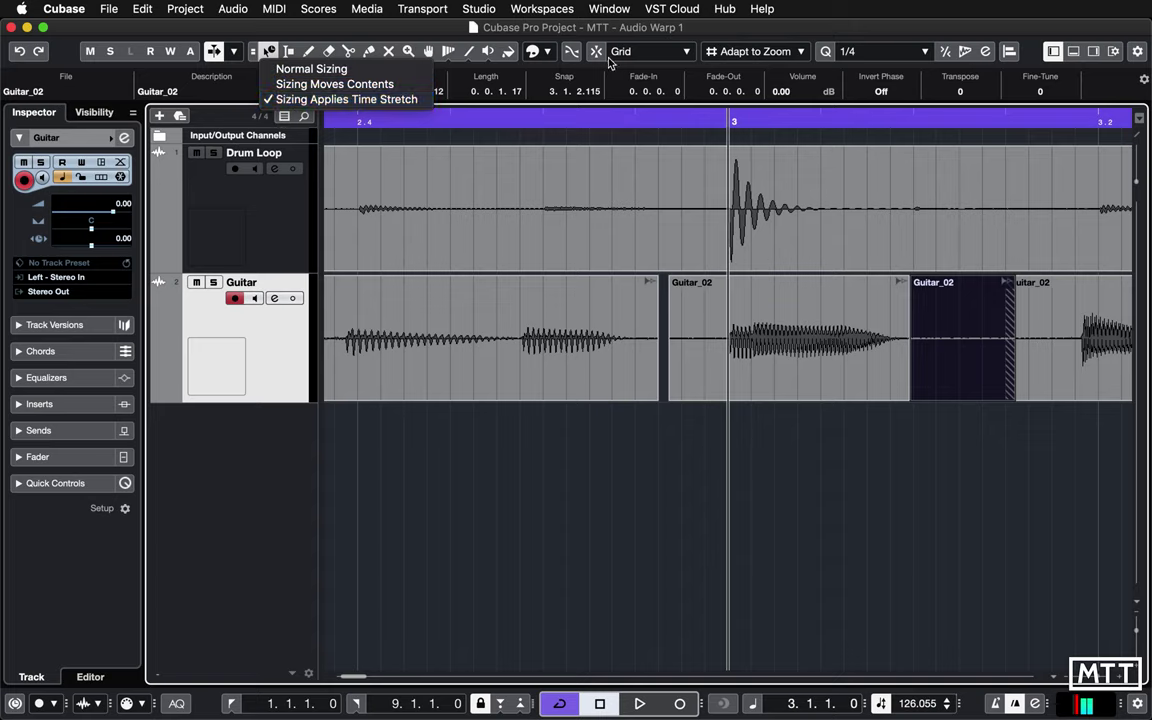
{"action": "left_click", "coordinate": [647, 63]}
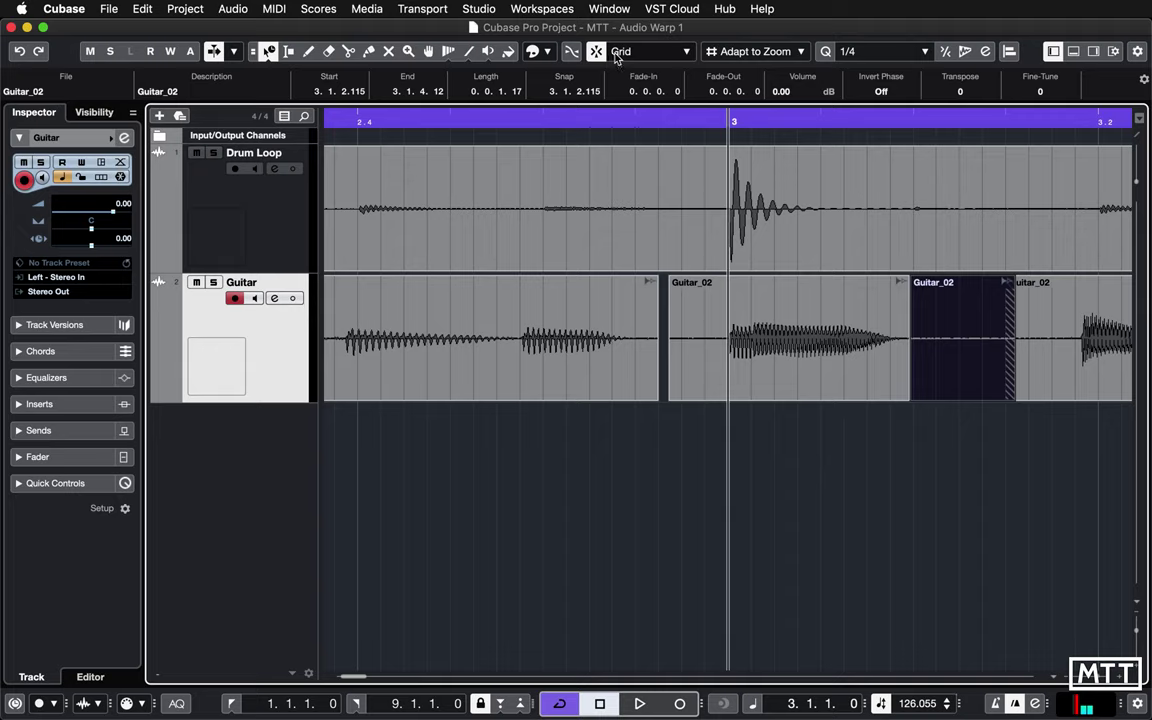
{"action": "left_click", "coordinate": [630, 55]}
{"action": "left_click", "coordinate": [642, 80]}
{"action": "left_click_drag", "start_coordinate": [1014, 400], "coordinate": [1003, 400]}
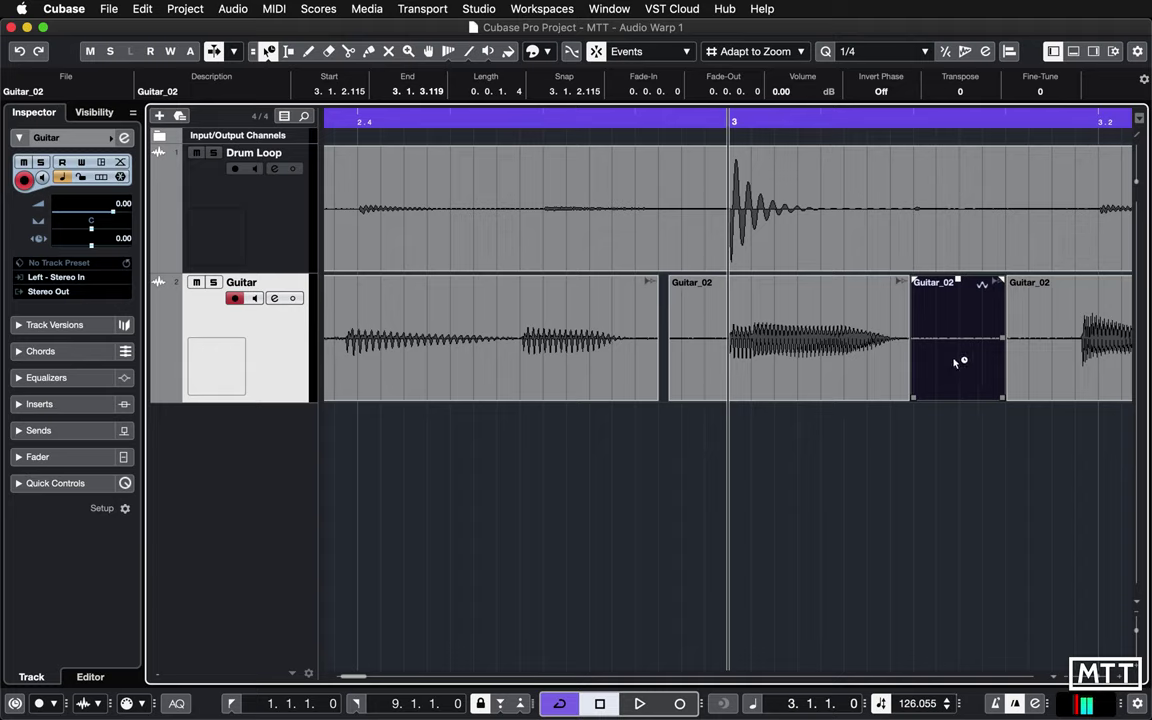
Step: Split just before the bar 3 note and make the small piece start slightly earlier
{"action": "key", "text": "3"}
{"action": "left_click", "coordinate": [723, 362]}
{"action": "key", "text": "1"}
{"action": "left_click", "coordinate": [699, 375]}
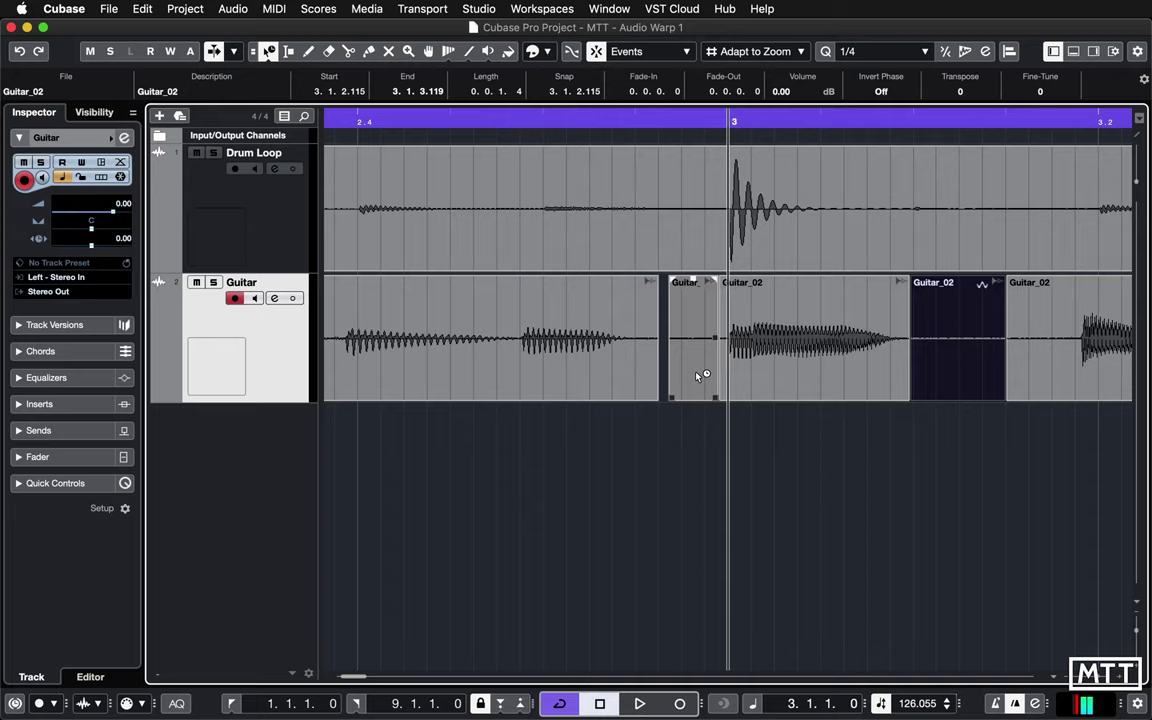
{"action": "left_click_drag", "start_coordinate": [674, 400], "coordinate": [662, 402]}
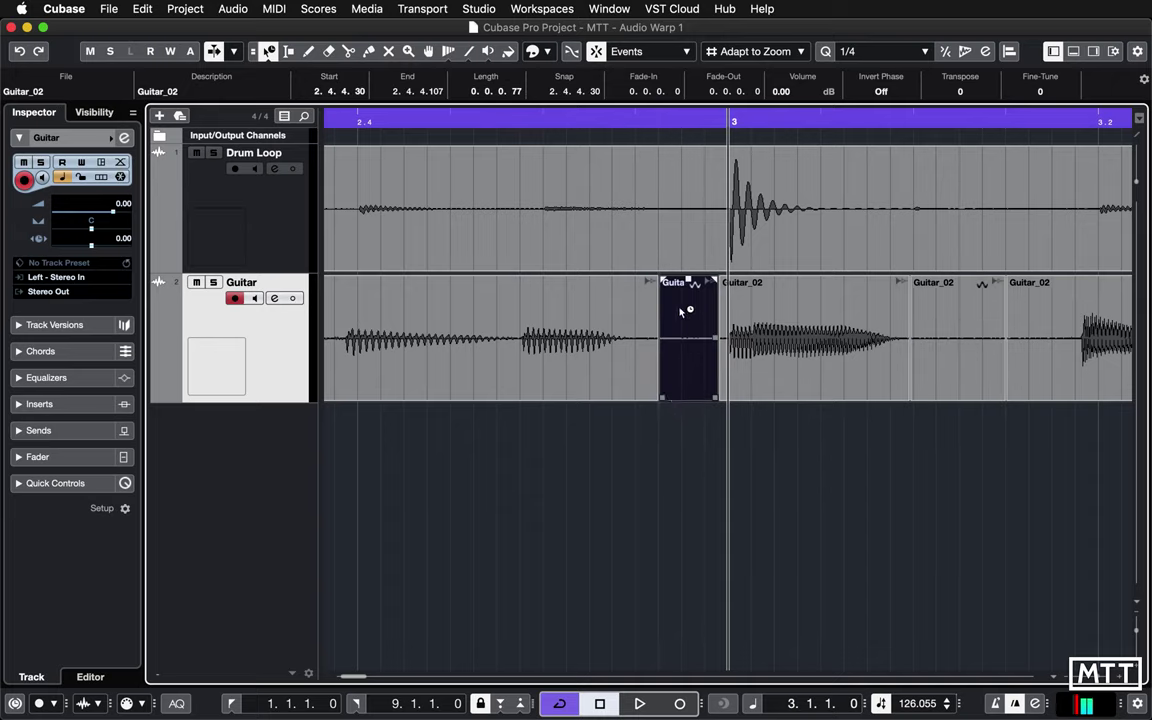
Step: Play back from near bar 2 to hear the guitar edit
{"action": "key", "text": "g"}
{"action": "key", "text": "g"}
{"action": "key", "text": "g"}
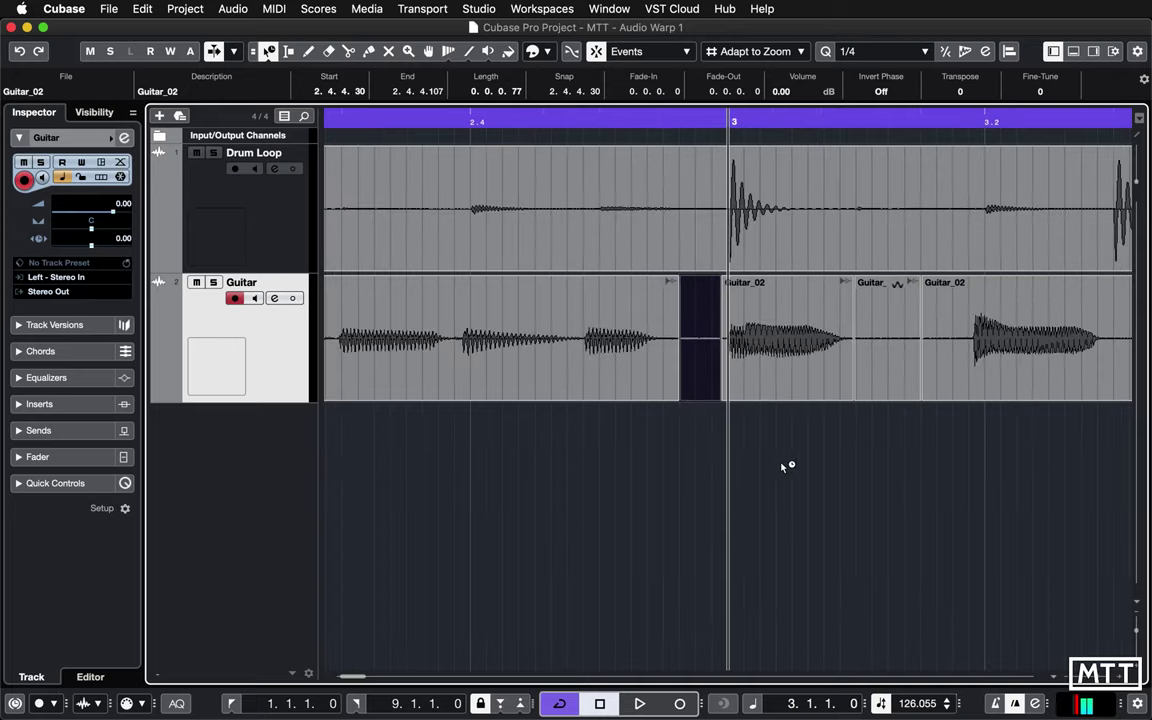
{"action": "key", "text": "g"}
{"action": "key", "text": "g"}
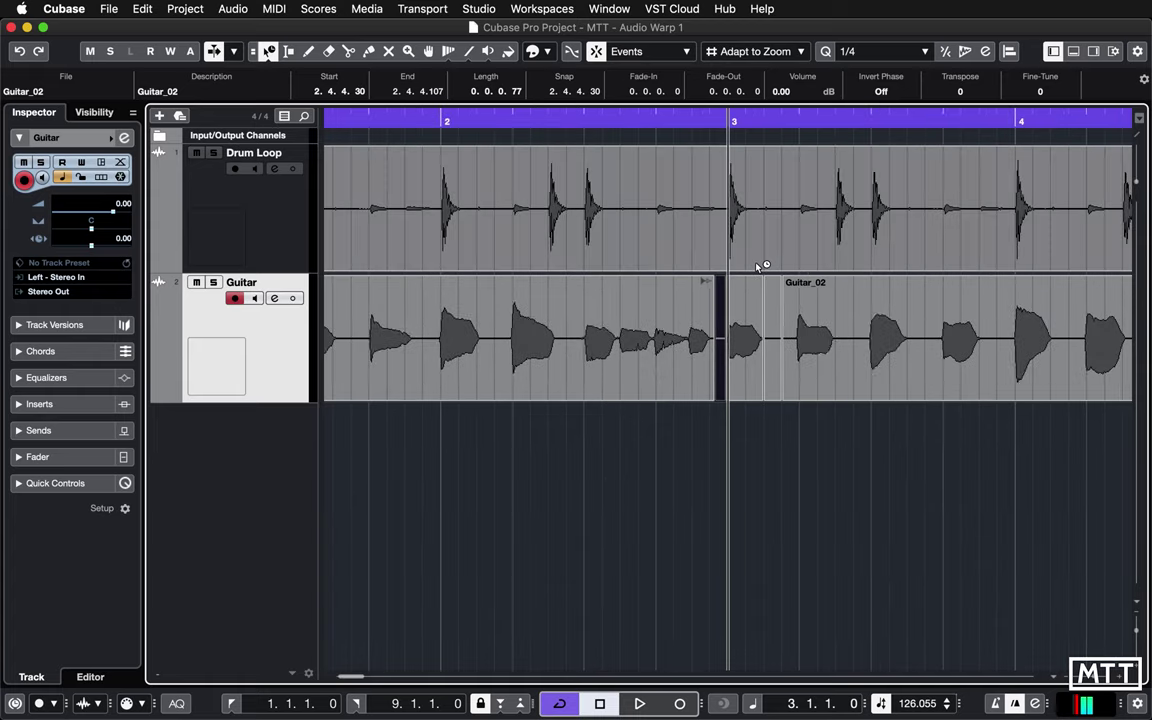
{"action": "left_click", "coordinate": [548, 126]}
{"action": "key", "text": "space"}
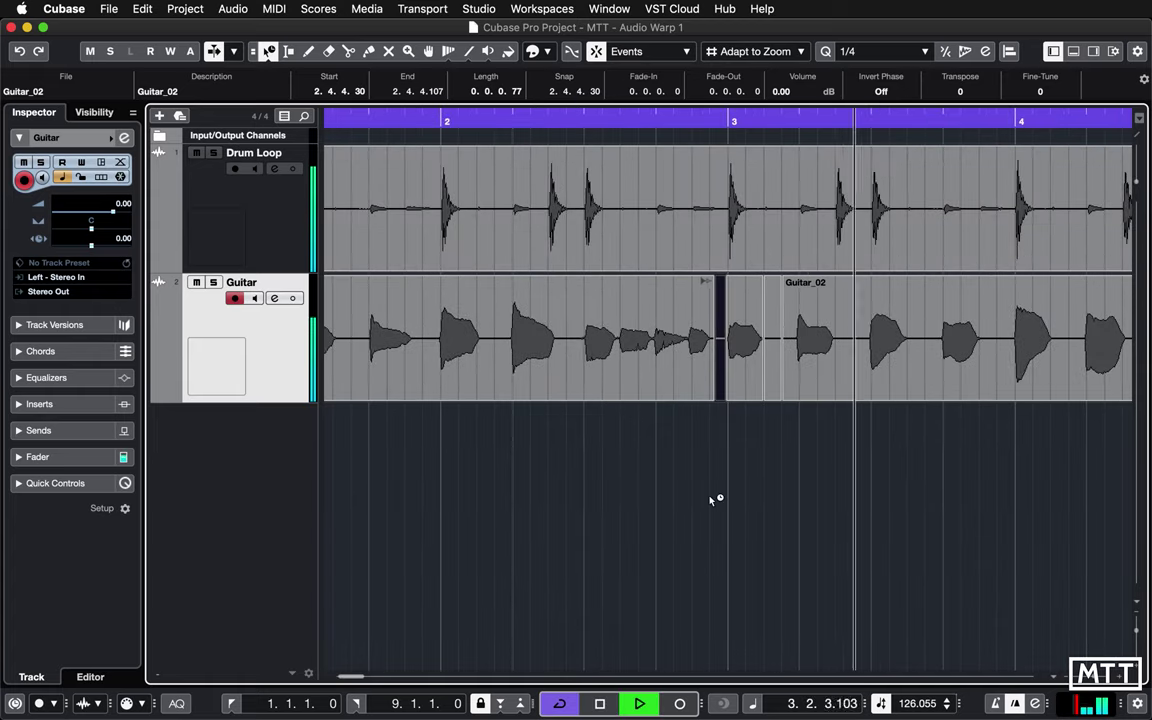
{"action": "key", "text": "space"}
{"action": "key", "text": "h"}
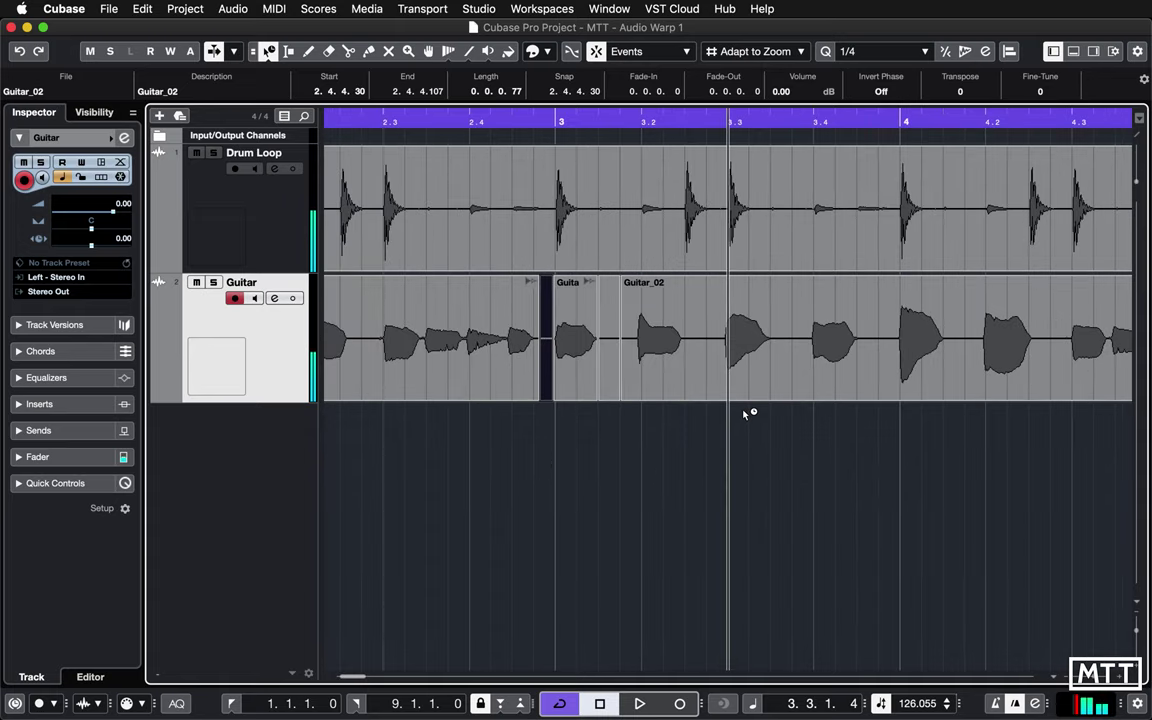
Step: Undo three edits with Cmd+Z, then deselect the event using the Object Selection tool
{"action": "key", "text": "super+z"}
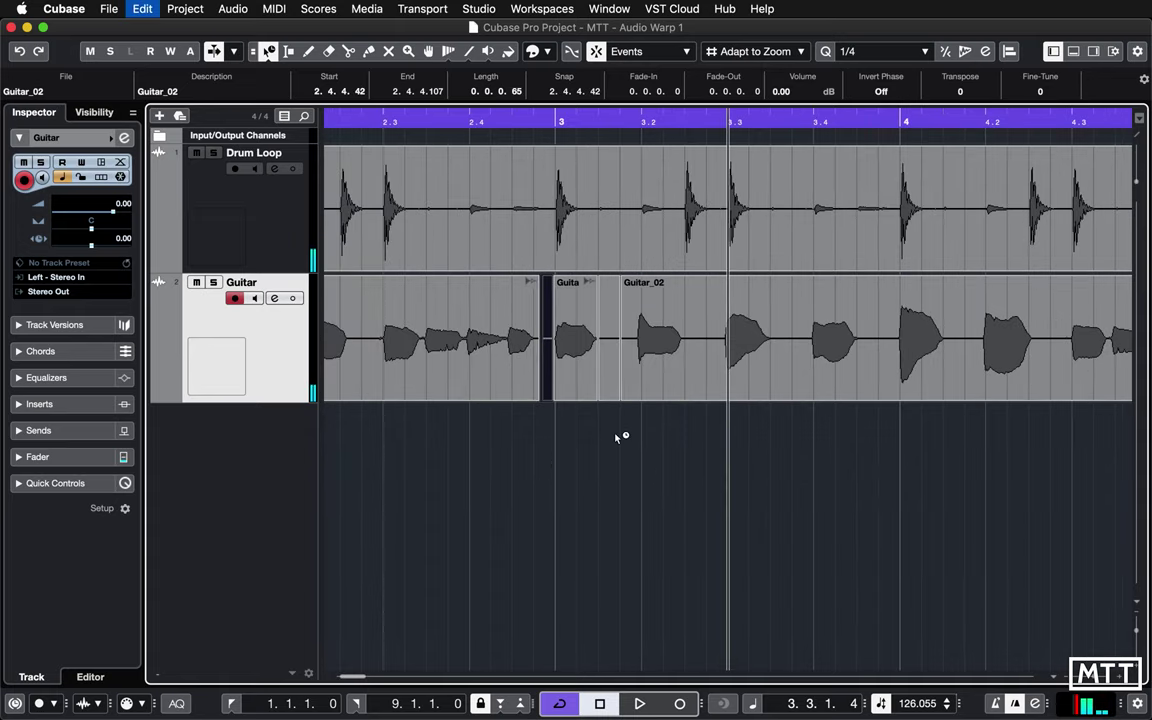
{"action": "key", "text": "super+z"}
{"action": "key", "text": "super+z"}
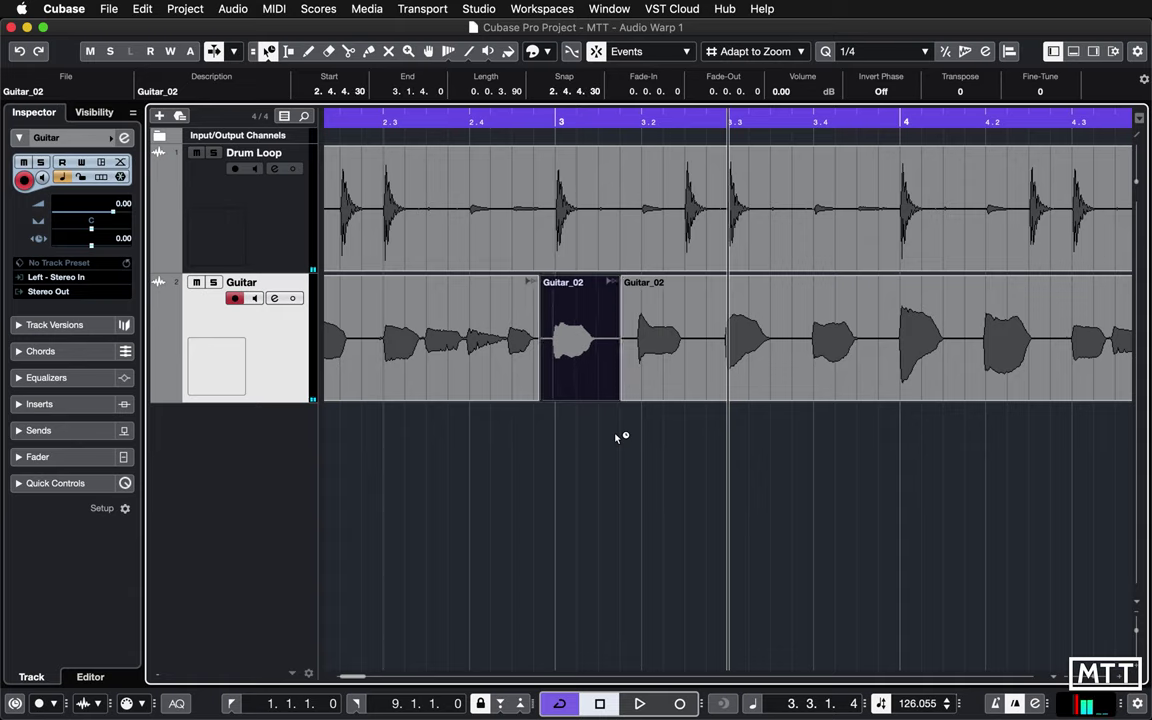
{"action": "key", "text": "super+z"}
{"action": "key", "text": "g"}
{"action": "key", "text": "g"}
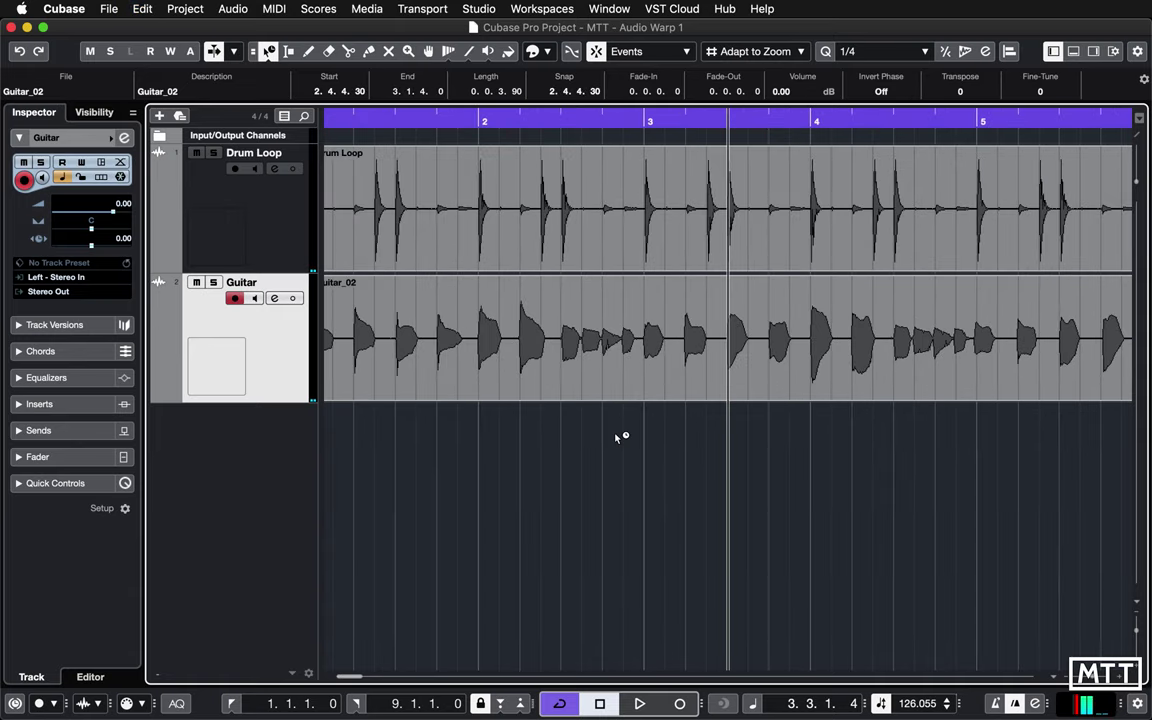
{"action": "key", "text": "1"}
{"action": "left_click", "coordinate": [582, 455]}
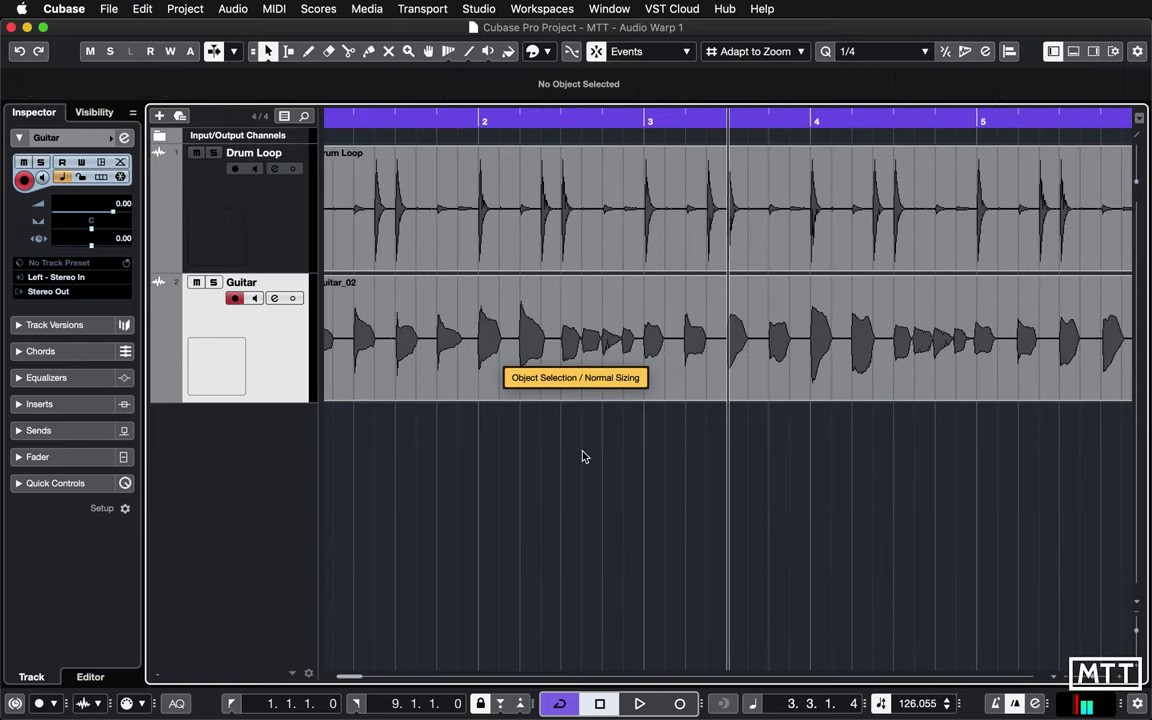
Step: Open Guitar_02 in an enlarged Sample Editor and try, then remove, a test warp marker
{"action": "key", "text": "g"}
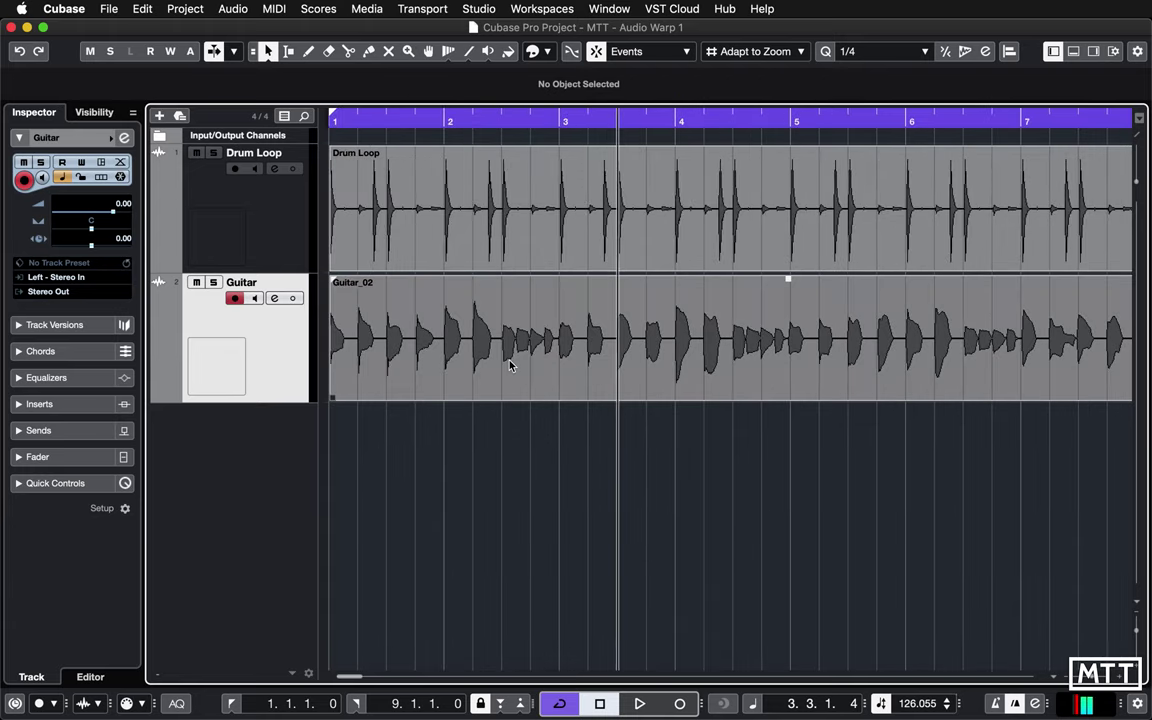
{"action": "double_click", "coordinate": [509, 366]}
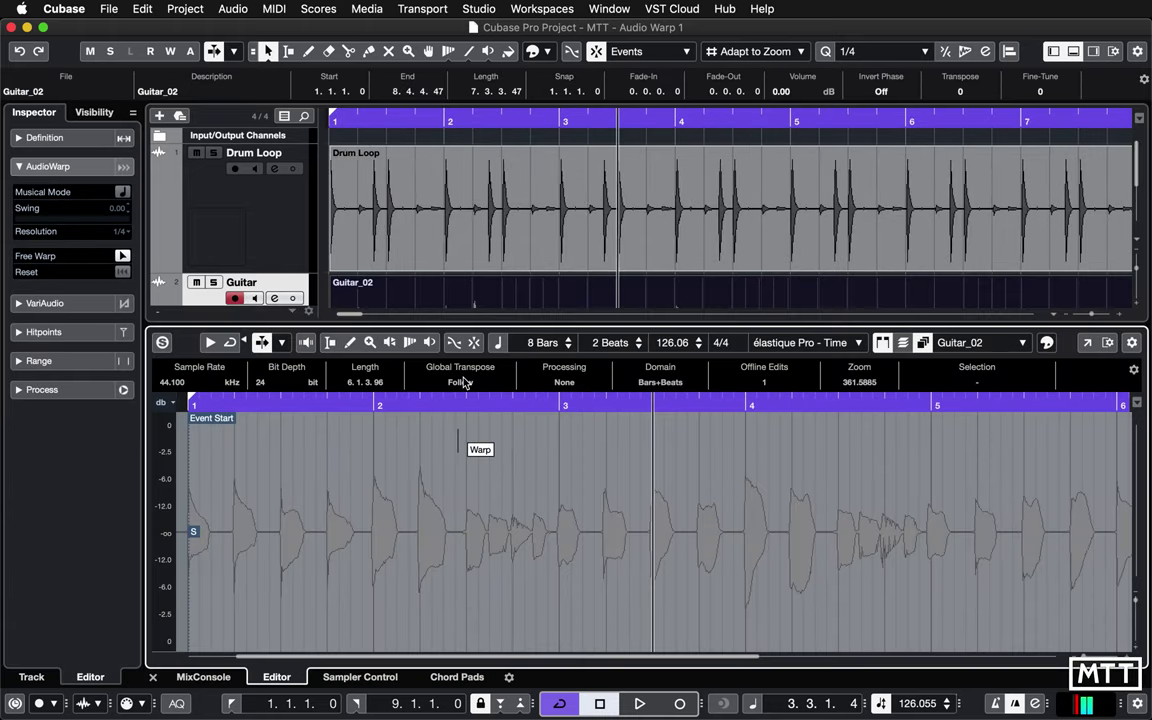
{"action": "left_click_drag", "start_coordinate": [471, 324], "coordinate": [473, 302]}
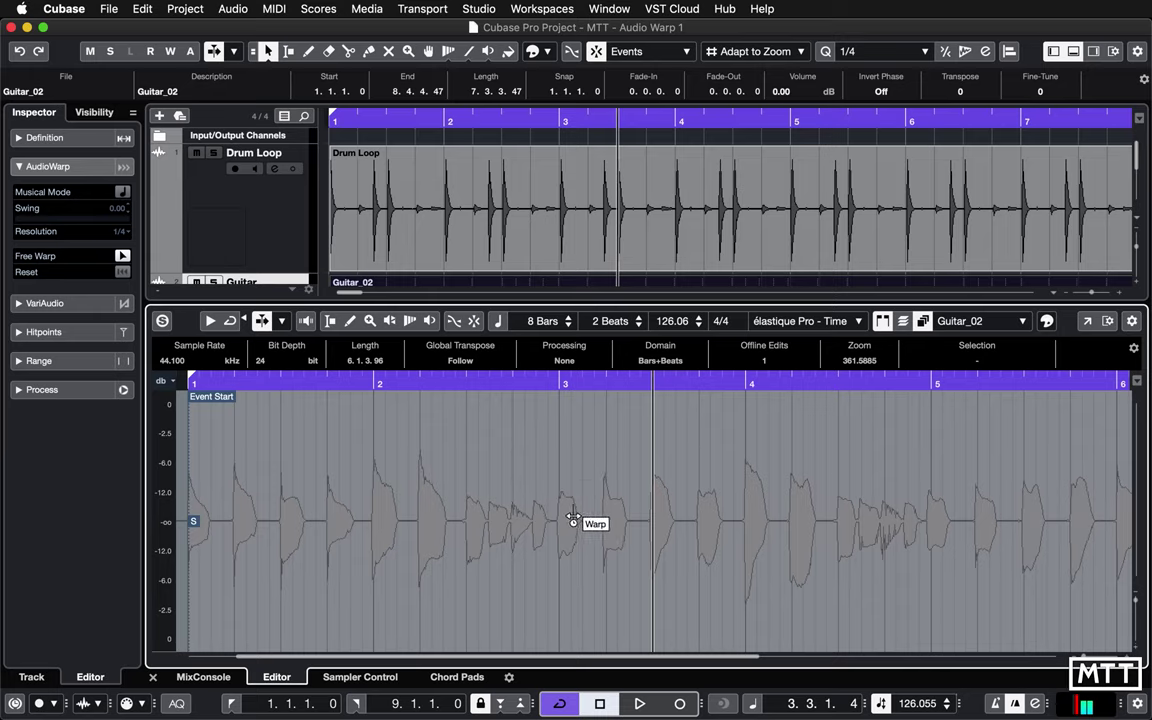
{"action": "left_click_drag", "start_coordinate": [560, 528], "coordinate": [622, 524]}
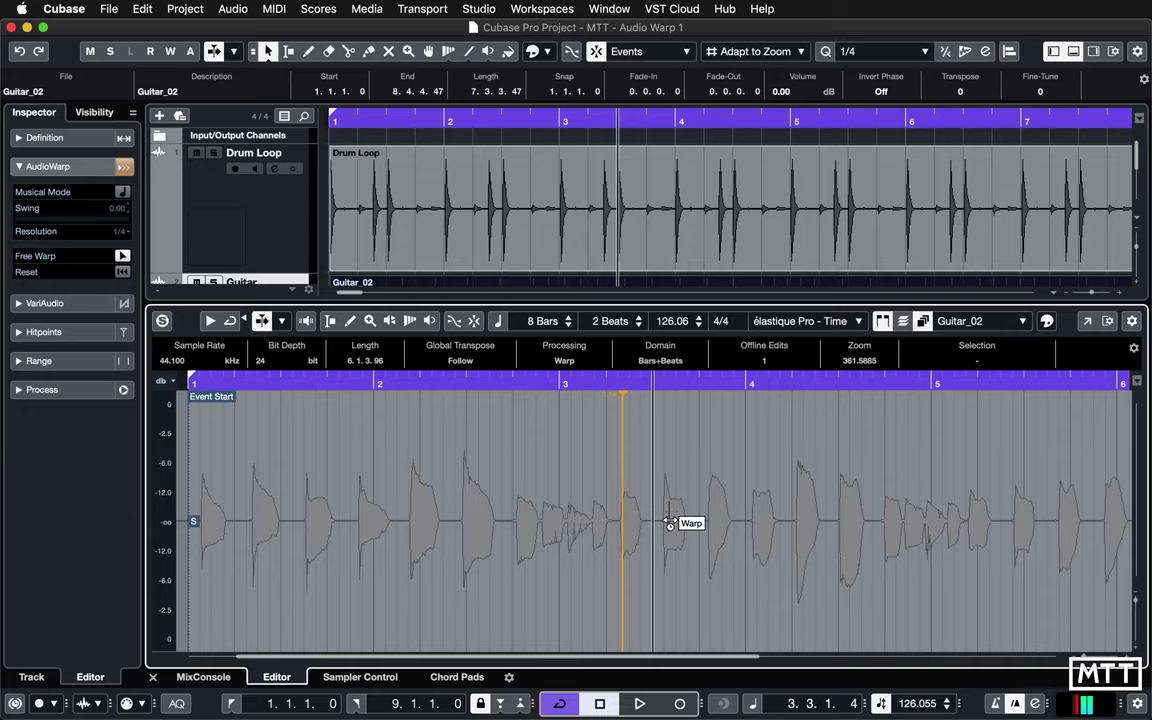
{"action": "left_click", "coordinate": [622, 505], "text": "shift"}
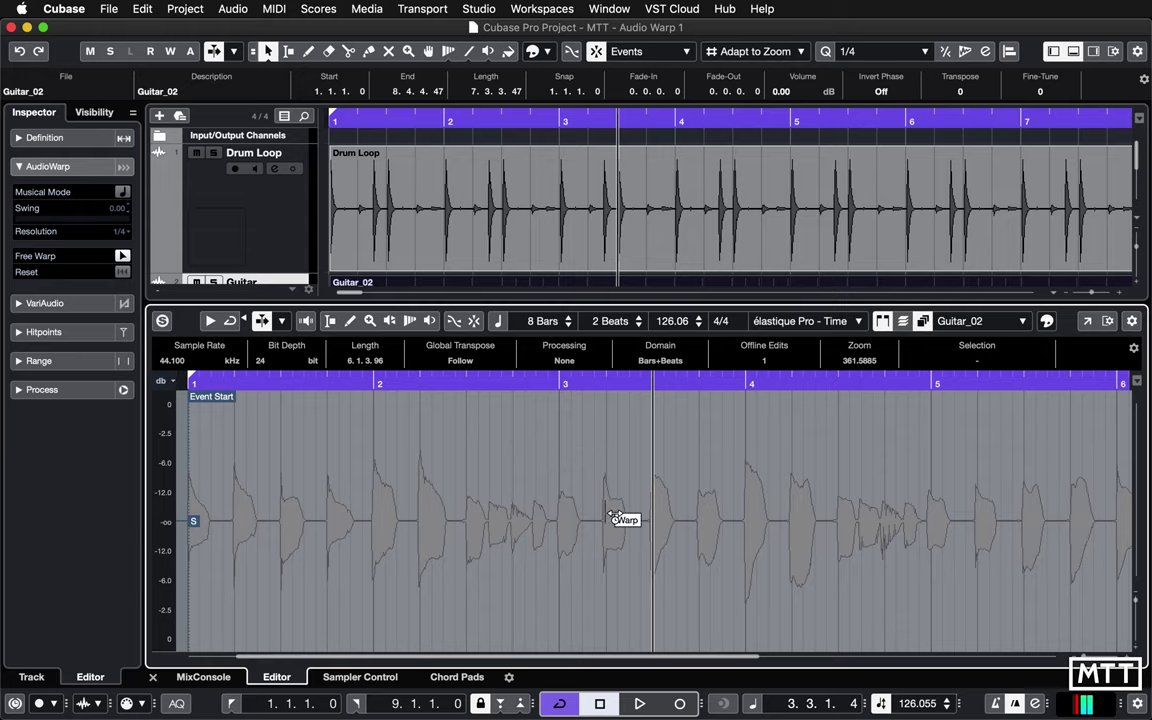
Step: Add a warp marker at bar 4 lining up the note onset, then return to bar 2
{"action": "left_click_drag", "start_coordinate": [752, 378], "coordinate": [720, 685]}
{"action": "key", "text": "h"}
{"action": "key", "text": "h"}
{"action": "key", "text": "h"}
{"action": "key", "text": "h"}
{"action": "key", "text": "h"}
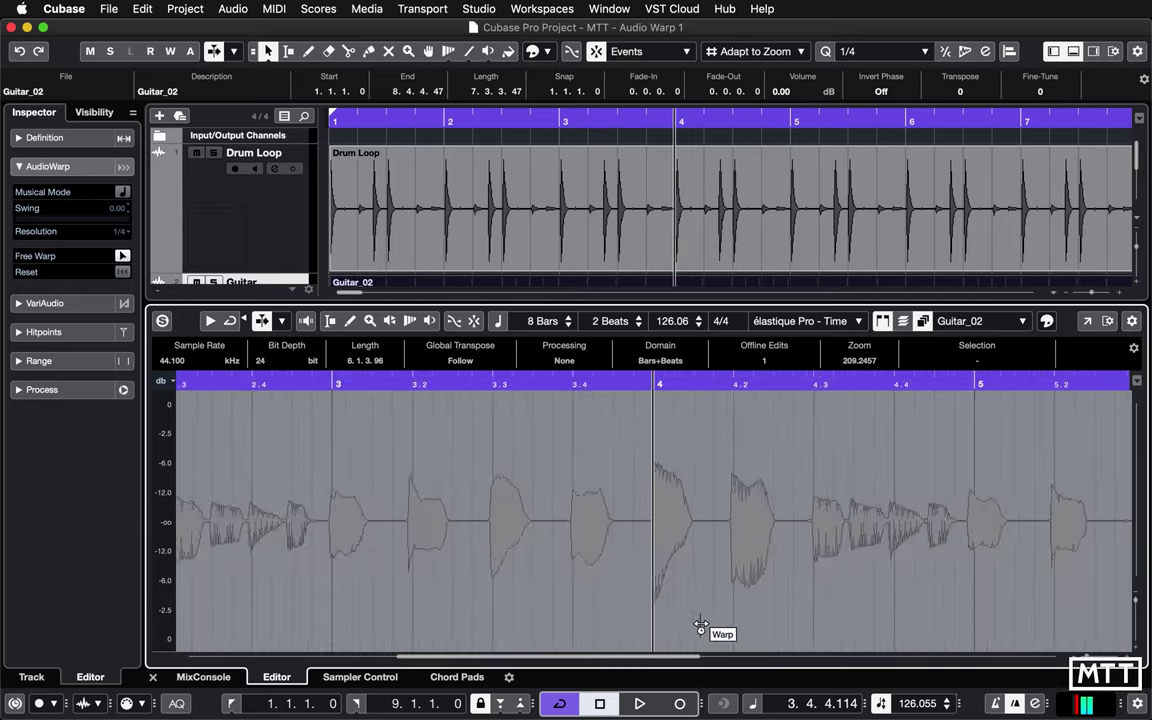
{"action": "key", "text": "h"}
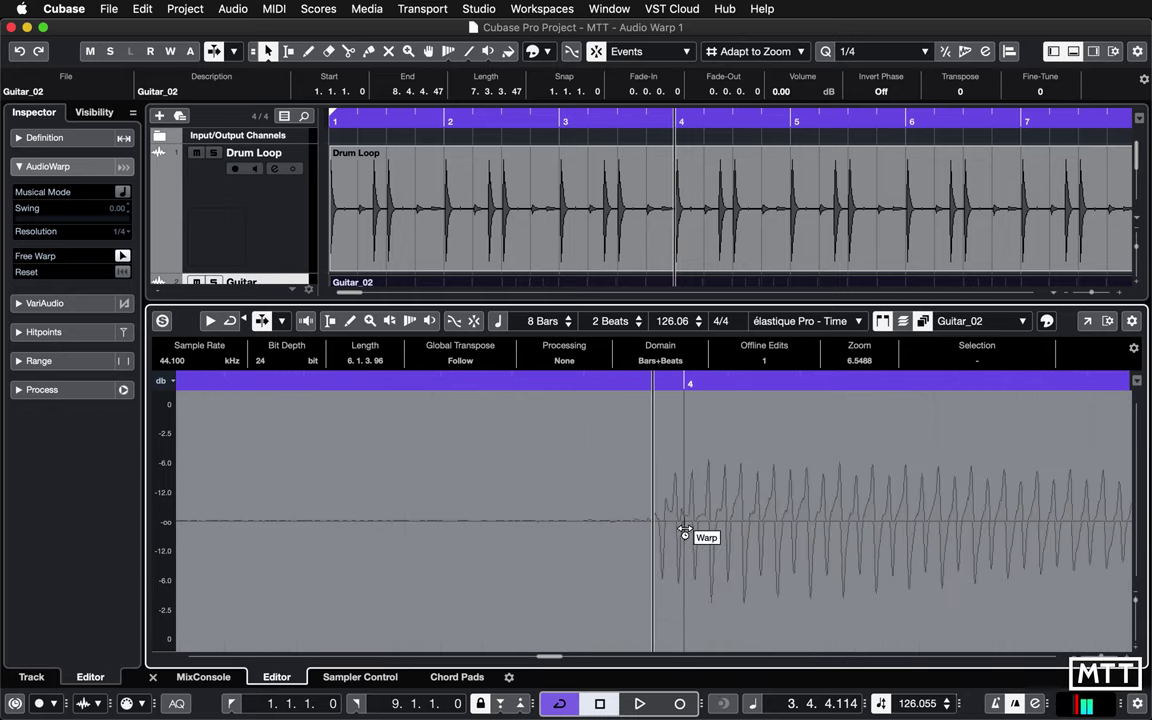
{"action": "left_click", "coordinate": [682, 437]}
{"action": "mouse_move", "coordinate": [674, 466]}
{"action": "left_mouse_down"}
{"action": "mouse_move", "coordinate": [674, 504]}
{"action": "mouse_move", "coordinate": [645, 522]}
{"action": "left_mouse_up"}
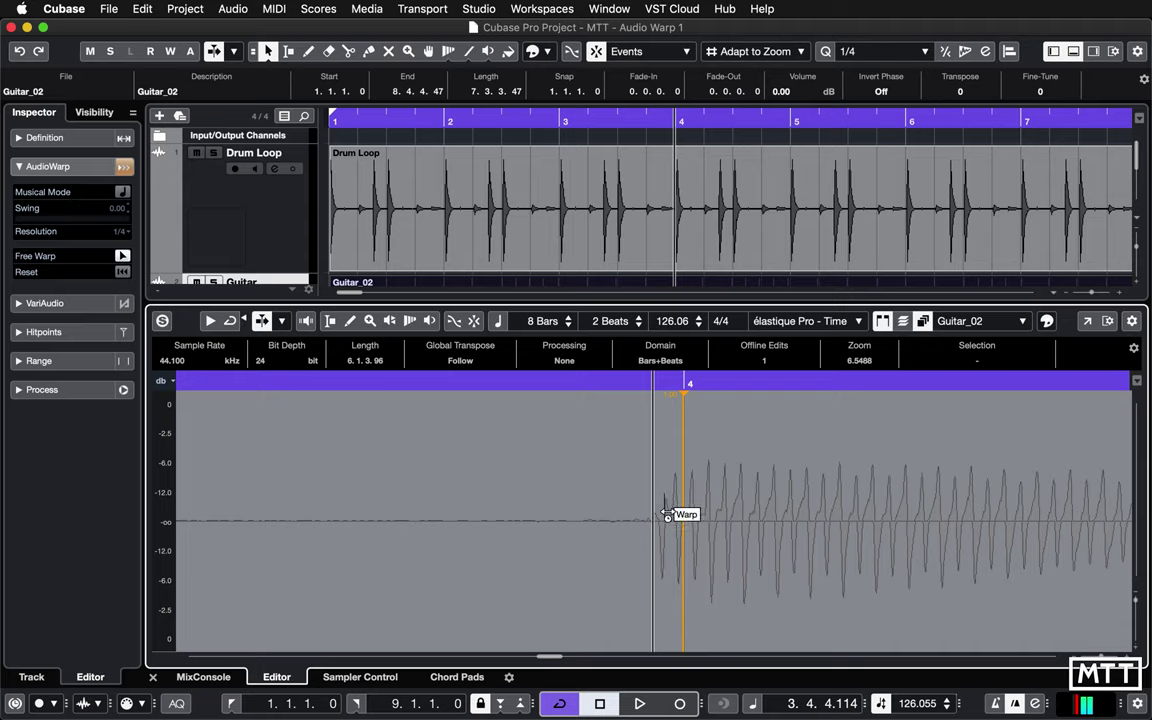
{"action": "key", "text": "g"}
{"action": "key", "text": "g"}
{"action": "key", "text": "g"}
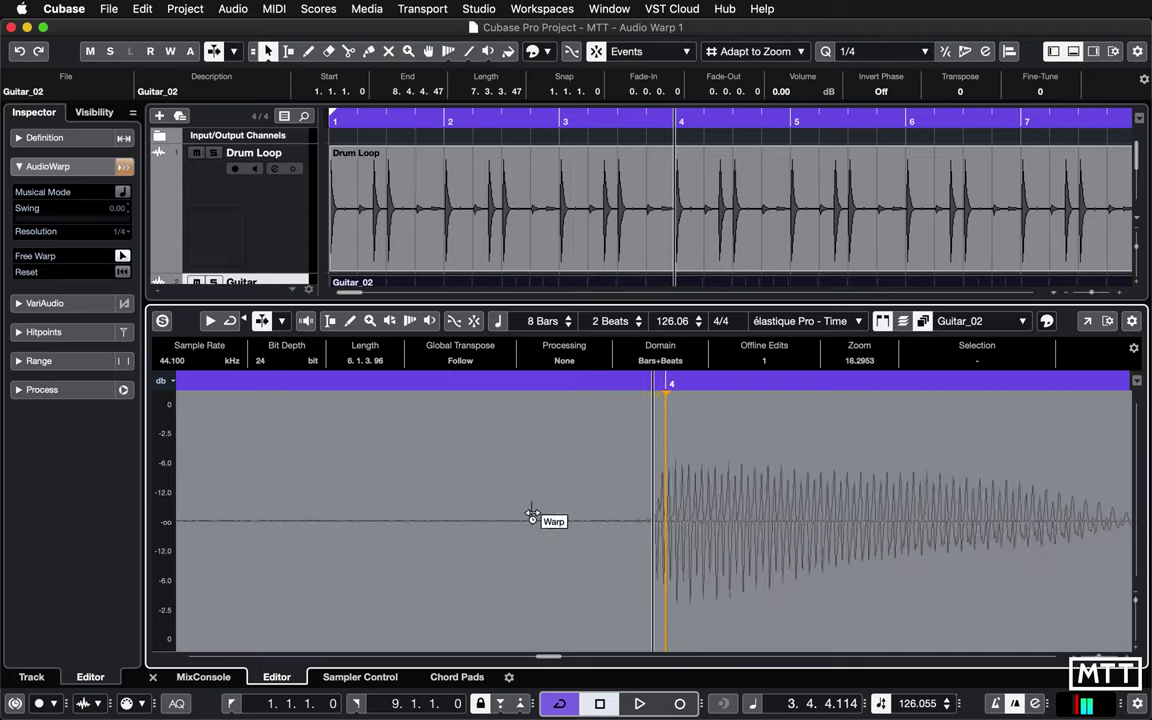
{"action": "key", "text": "g"}
{"action": "key", "text": "g"}
{"action": "key", "text": "g"}
{"action": "key", "text": "g"}
{"action": "key", "text": "g"}
{"action": "key", "text": "g"}
{"action": "key", "text": "g"}
{"action": "key", "text": "g"}
{"action": "key", "text": "g"}
{"action": "key", "text": "g"}
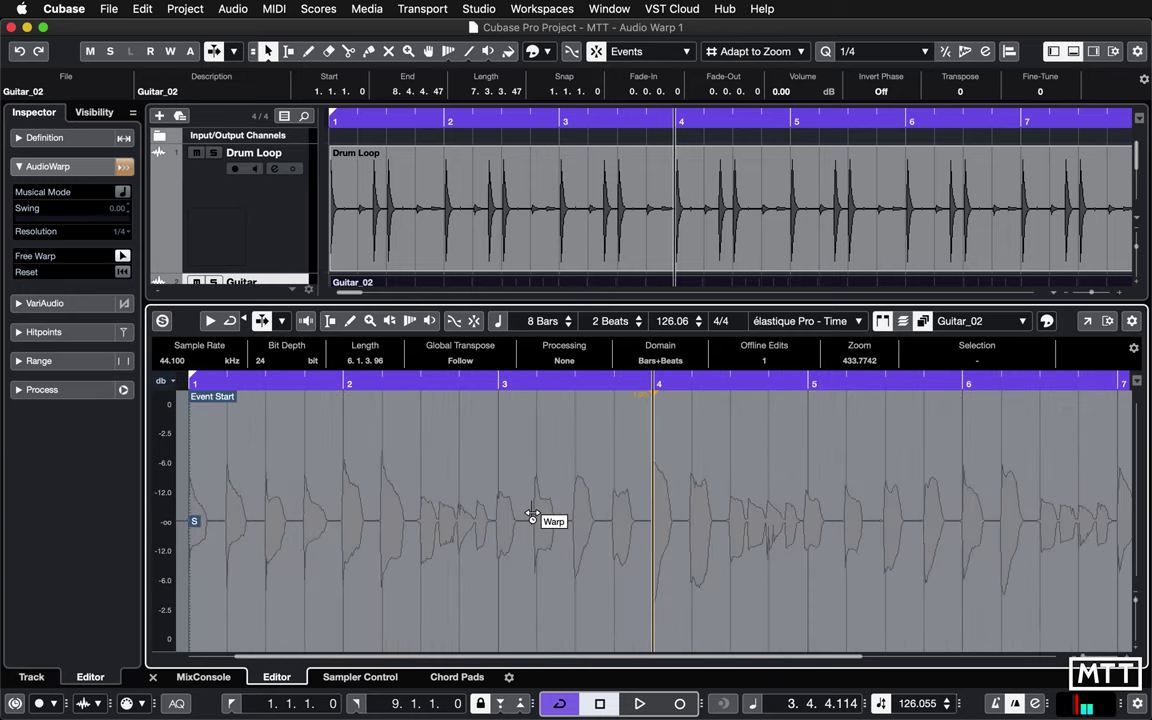
{"action": "key", "text": "g"}
{"action": "left_click", "coordinate": [373, 384]}
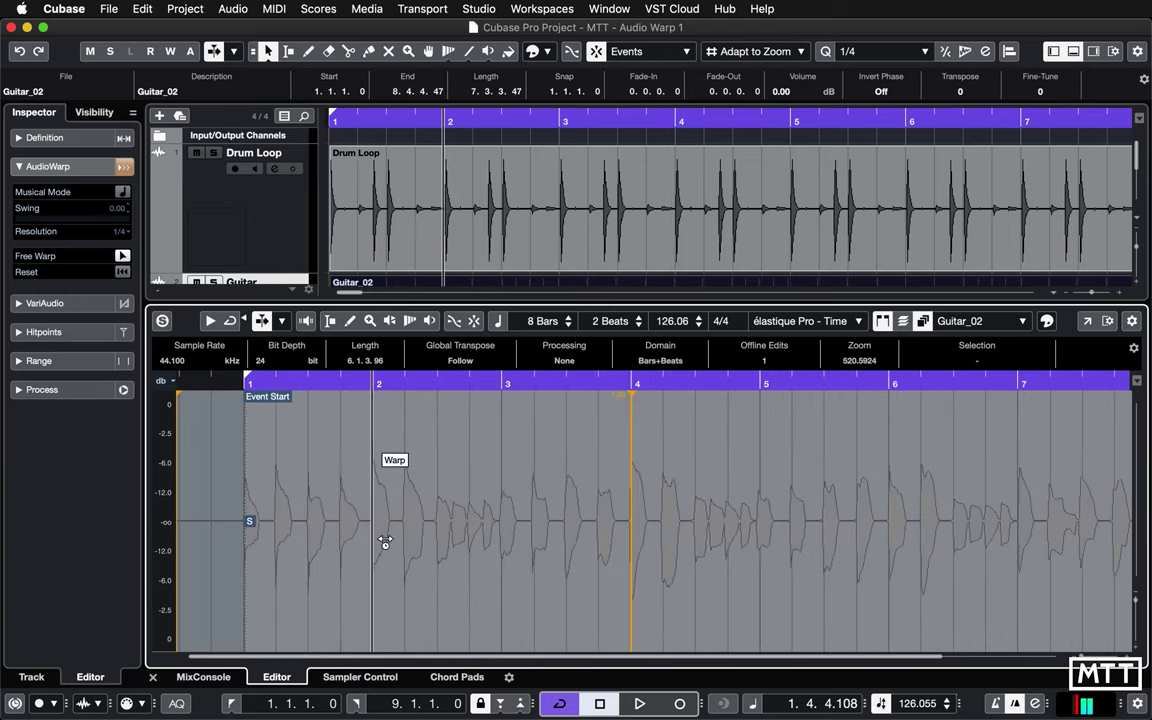
Step: Warp the guitar note onset onto bar 3
{"action": "key", "text": "h"}
{"action": "key", "text": "h"}
{"action": "key", "text": "h"}
{"action": "key", "text": "h"}
{"action": "key", "text": "h"}
{"action": "key", "text": "h"}
{"action": "key", "text": "h"}
{"action": "key", "text": "h"}
{"action": "key", "text": "h"}
{"action": "key", "text": "h"}
{"action": "key", "text": "h"}
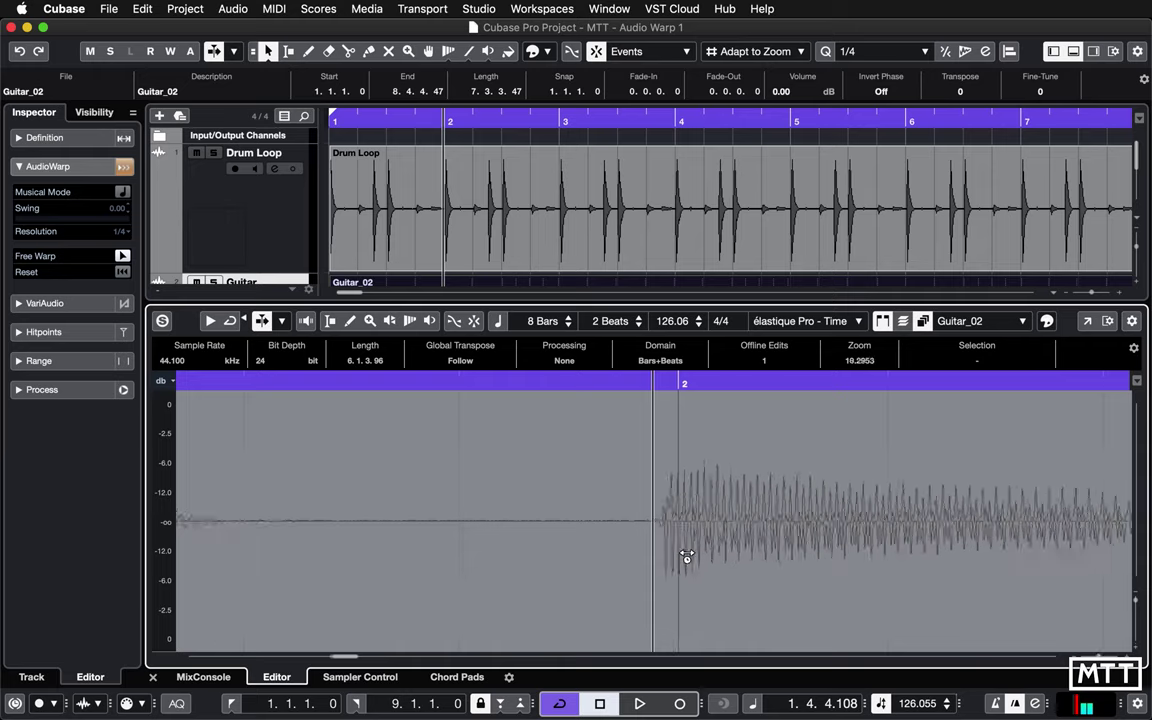
{"action": "key", "text": "h"}
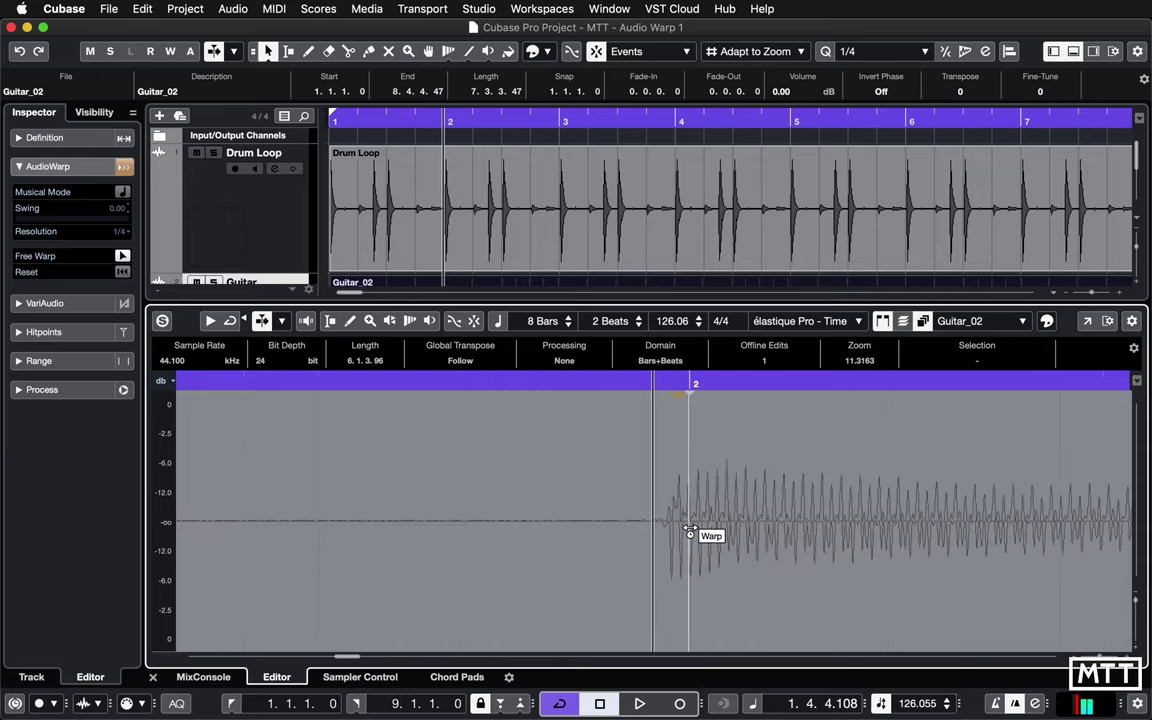
{"action": "key", "text": "g"}
{"action": "key", "text": "g"}
{"action": "key", "text": "g"}
{"action": "key", "text": "g"}
{"action": "key", "text": "g"}
{"action": "key", "text": "g"}
{"action": "key", "text": "g"}
{"action": "key", "text": "g"}
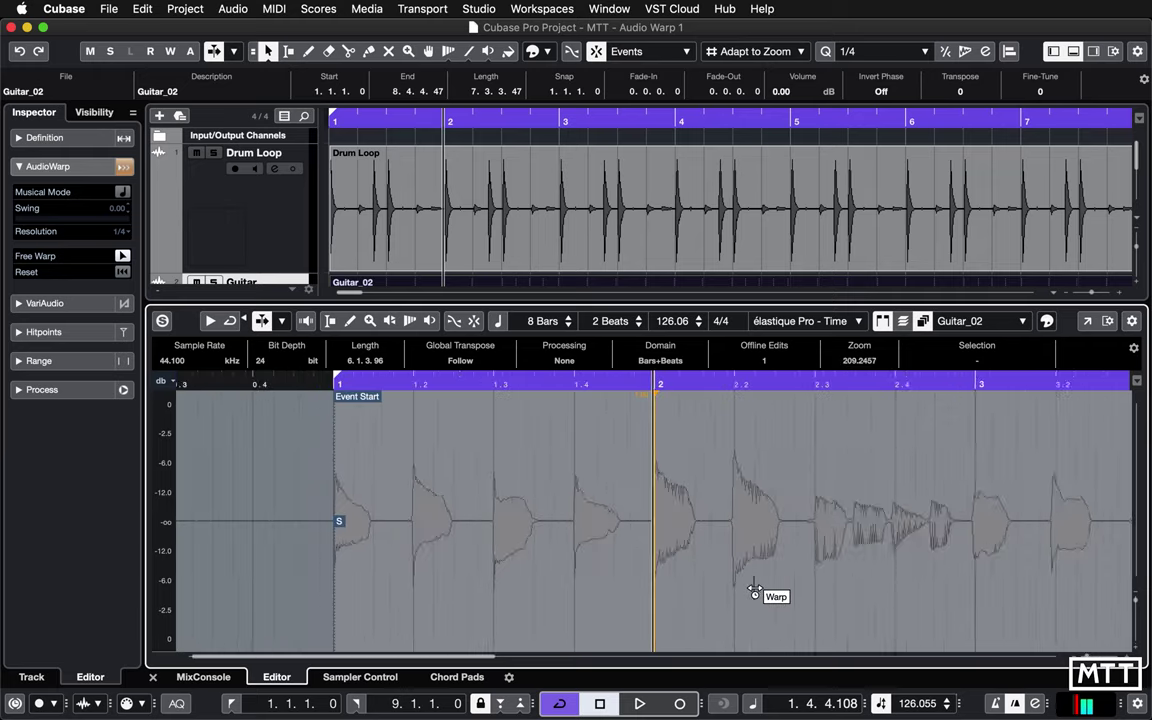
{"action": "key", "text": "g"}
{"action": "left_click", "coordinate": [740, 386]}
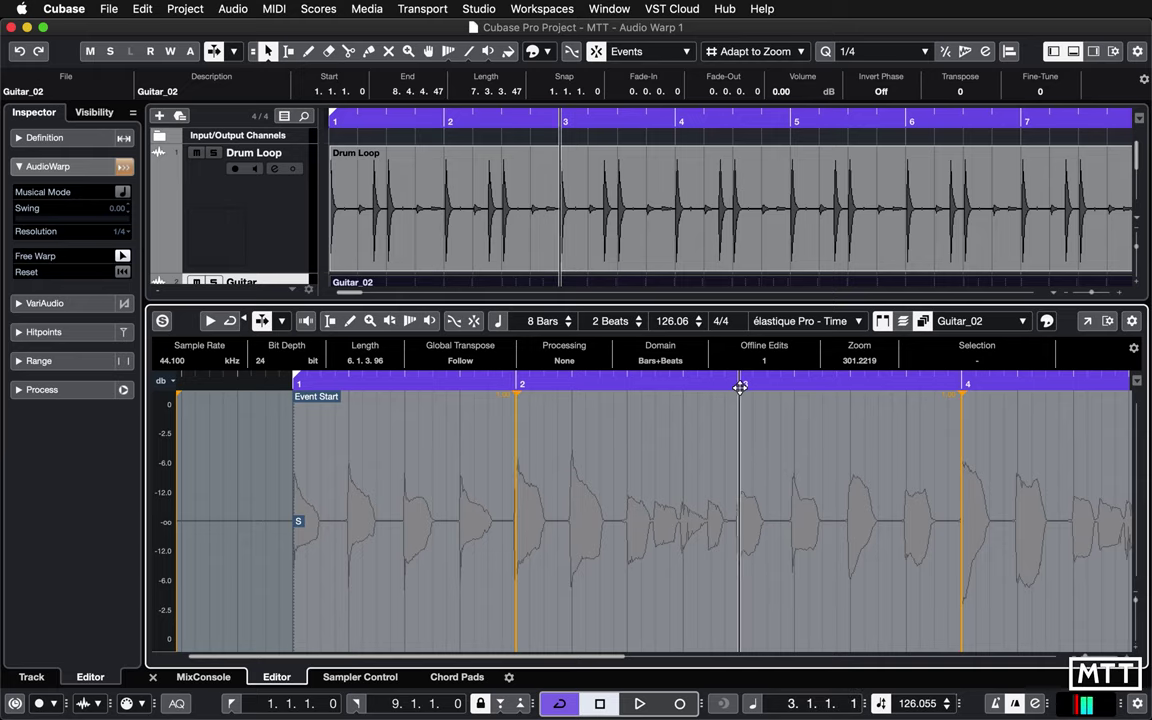
{"action": "key", "text": "h"}
{"action": "key", "text": "h"}
{"action": "key", "text": "h"}
{"action": "key", "text": "h"}
{"action": "key", "text": "h"}
{"action": "key", "text": "h"}
{"action": "key", "text": "h"}
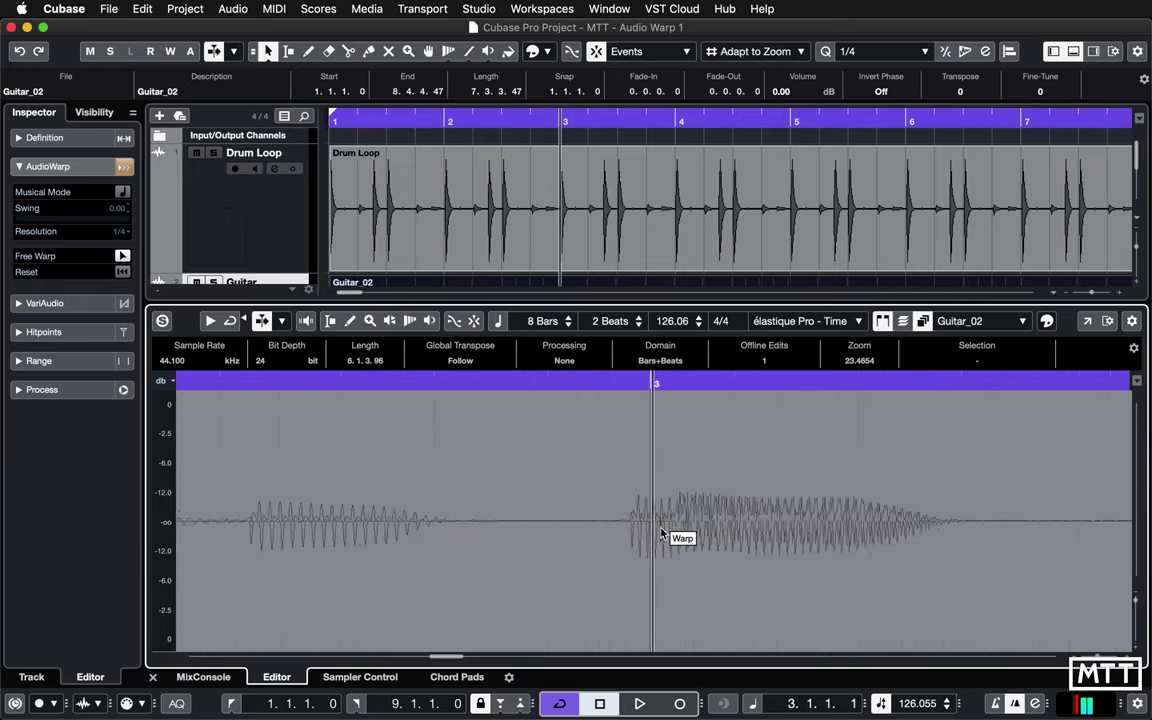
{"action": "key", "text": "h"}
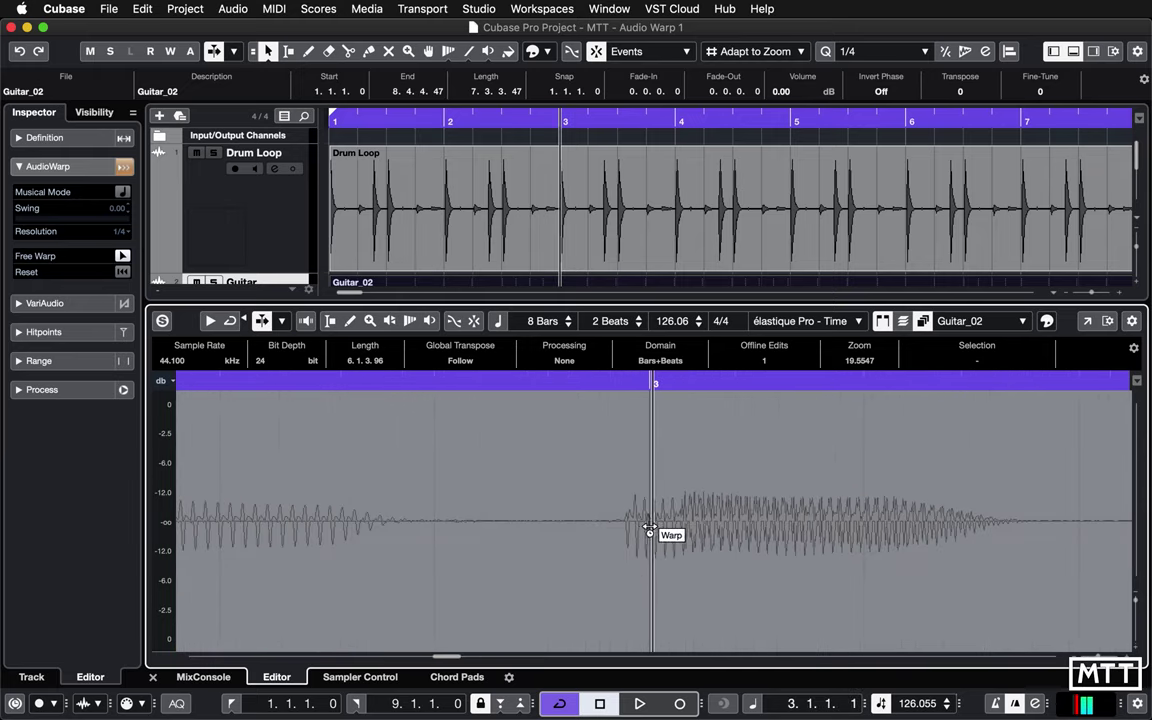
{"action": "left_click_drag", "start_coordinate": [640, 527], "coordinate": [648, 528]}
{"action": "key", "text": "g"}
{"action": "key", "text": "g"}
{"action": "key", "text": "g"}
{"action": "key", "text": "g"}
{"action": "key", "text": "g"}
{"action": "key", "text": "g"}
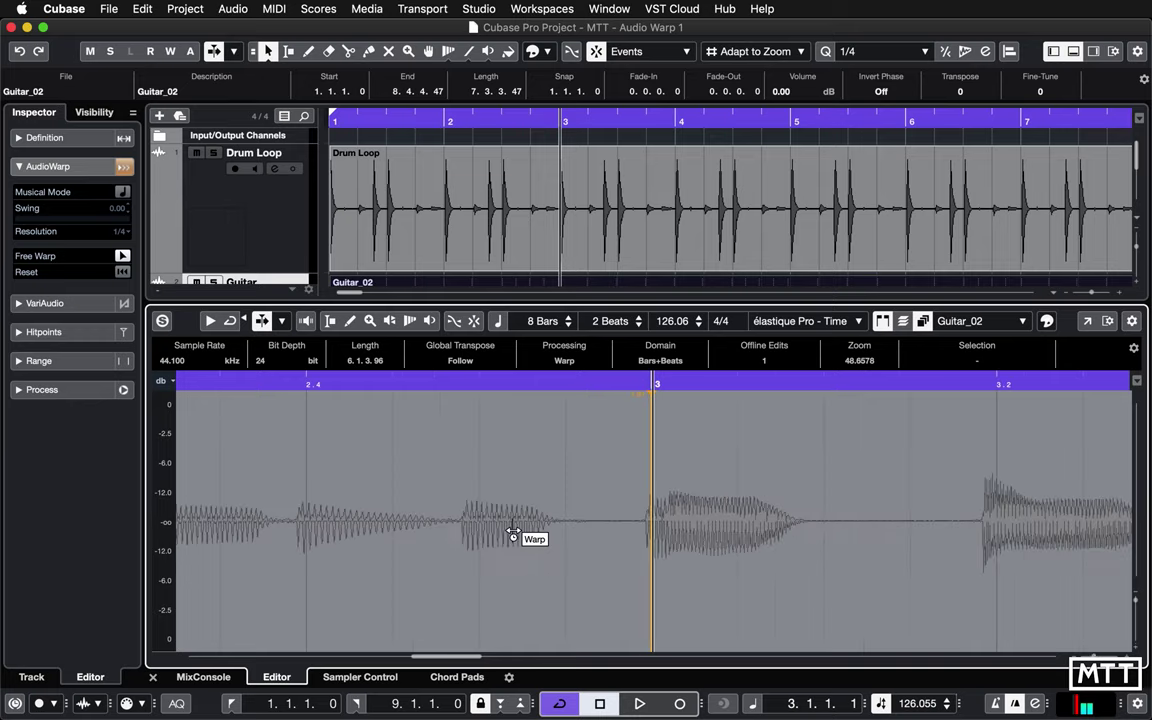
Step: Warp the note near beat 2.4 onto the grid and add a marker near 2.3
{"action": "left_click", "coordinate": [360, 386]}
{"action": "key", "text": "h"}
{"action": "key", "text": "h"}
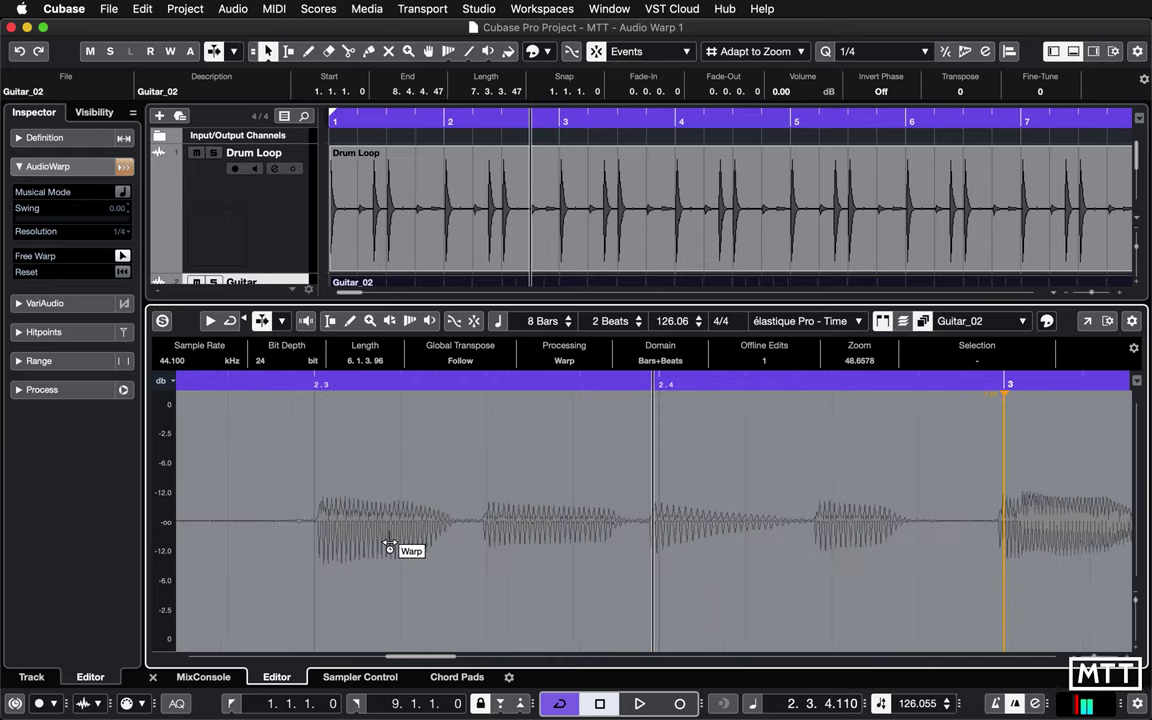
{"action": "key", "text": "h"}
{"action": "key", "text": "h"}
{"action": "key", "text": "h"}
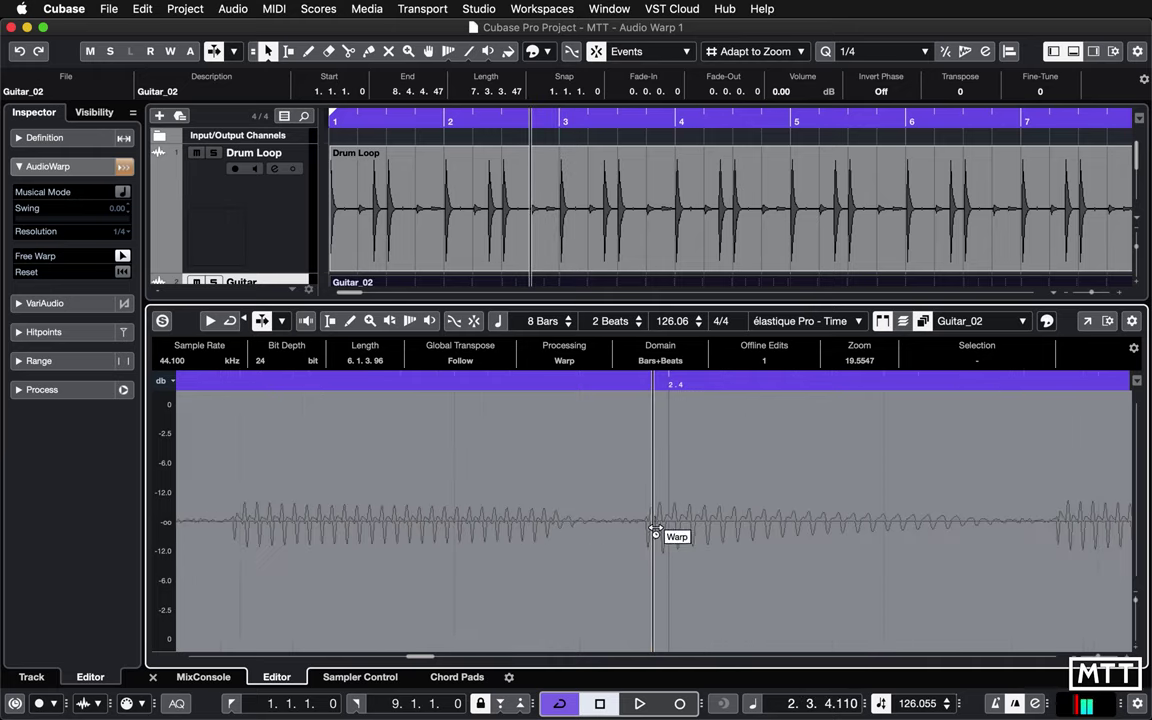
{"action": "left_click_drag", "start_coordinate": [660, 535], "coordinate": [668, 535]}
{"action": "key", "text": "g"}
{"action": "key", "text": "g"}
{"action": "key", "text": "g"}
{"action": "key", "text": "g"}
{"action": "key", "text": "g"}
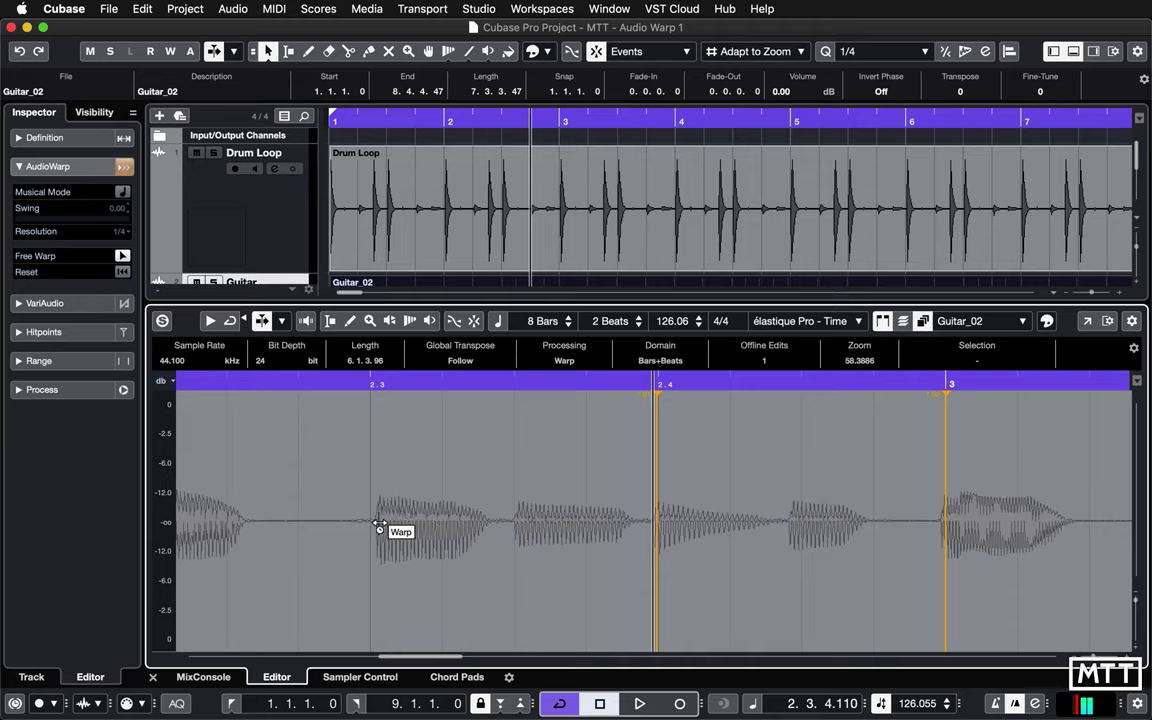
{"action": "left_click", "coordinate": [378, 526]}
{"action": "key", "text": "g"}
{"action": "key", "text": "g"}
{"action": "key", "text": "g"}
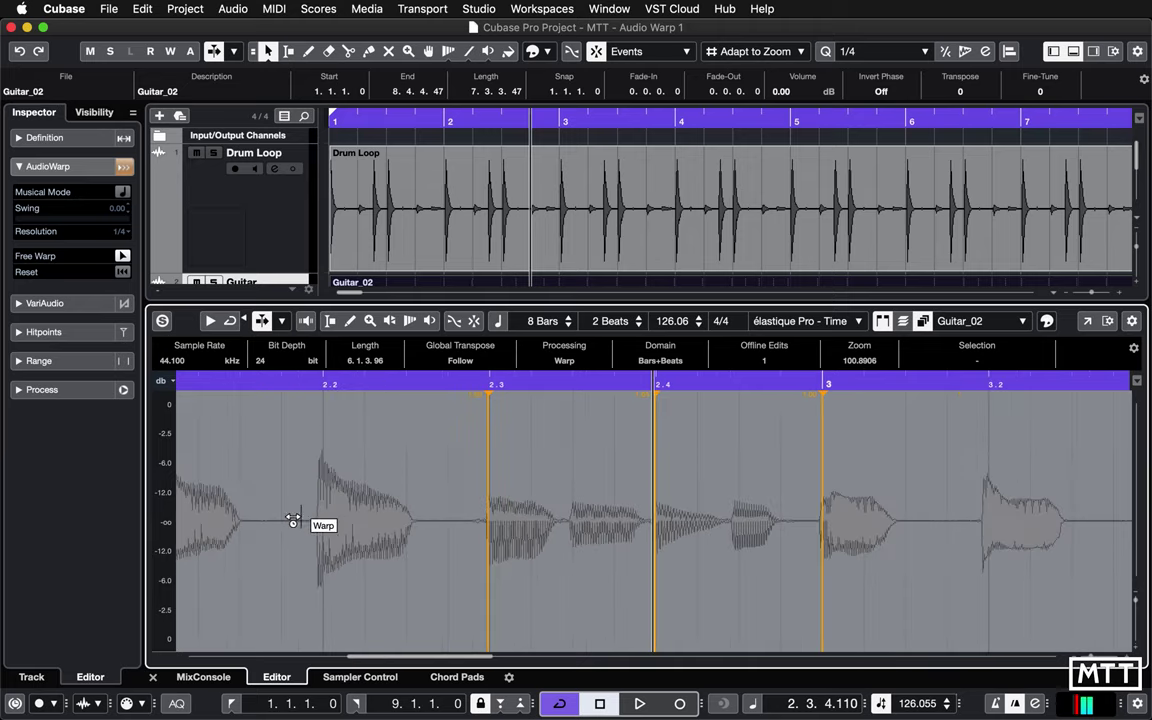
Step: Stretch the bar 2 note's onset onto the downbeat with a warp marker
{"action": "left_click", "coordinate": [319, 386]}
{"action": "key", "text": "h"}
{"action": "key", "text": "h"}
{"action": "key", "text": "h"}
{"action": "key", "text": "h"}
{"action": "key", "text": "h"}
{"action": "key", "text": "h"}
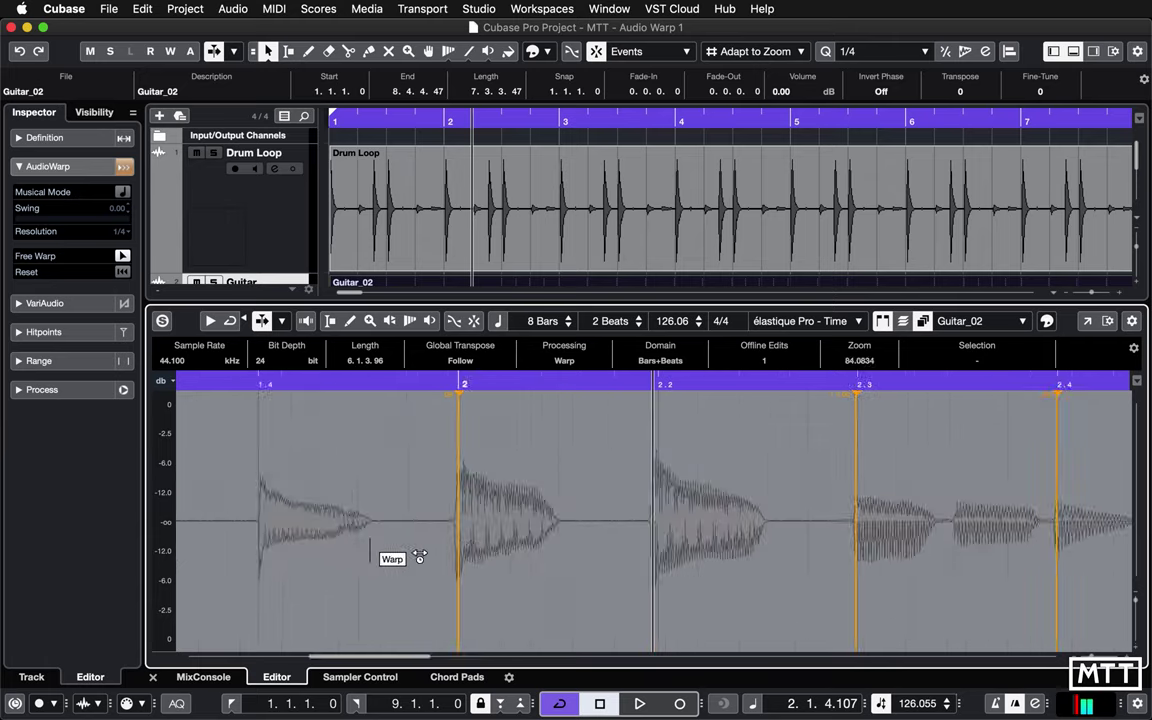
{"action": "key", "text": "h"}
{"action": "left_click_drag", "start_coordinate": [650, 535], "coordinate": [668, 532]}
{"action": "key", "text": "g"}
{"action": "key", "text": "g"}
{"action": "key", "text": "g"}
{"action": "key", "text": "g"}
{"action": "key", "text": "g"}
{"action": "key", "text": "g"}
{"action": "key", "text": "g"}
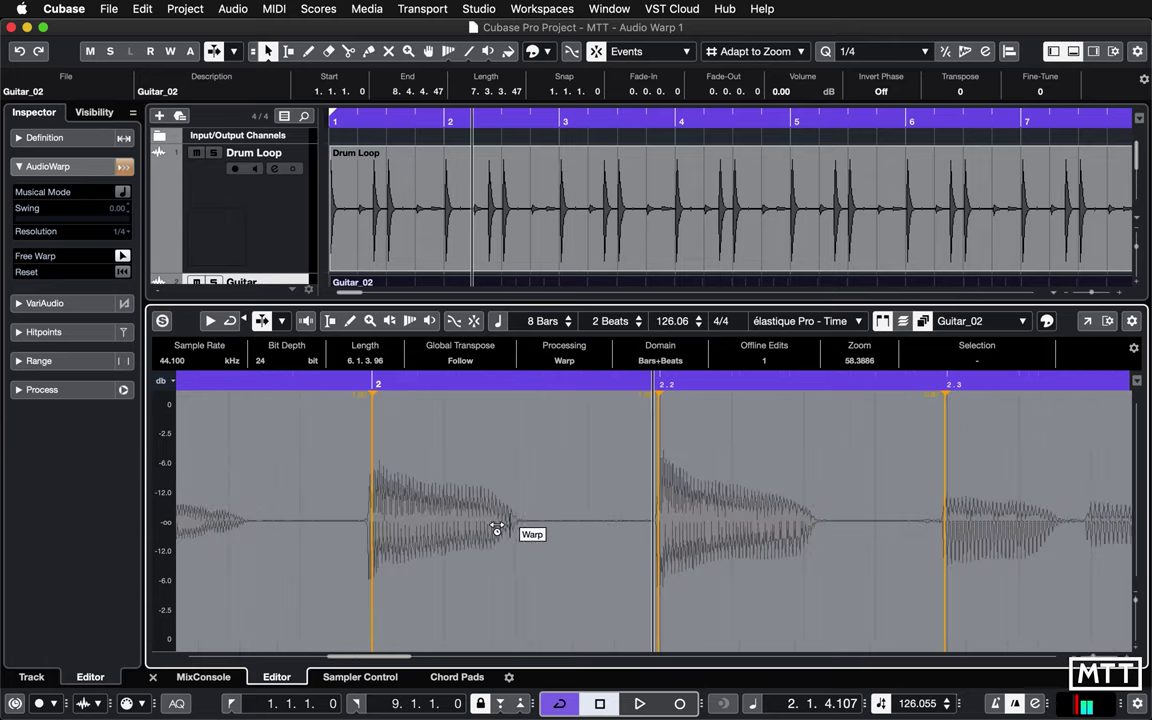
{"action": "key", "text": "g"}
{"action": "key", "text": "g"}
{"action": "key", "text": "g"}
{"action": "key", "text": "g"}
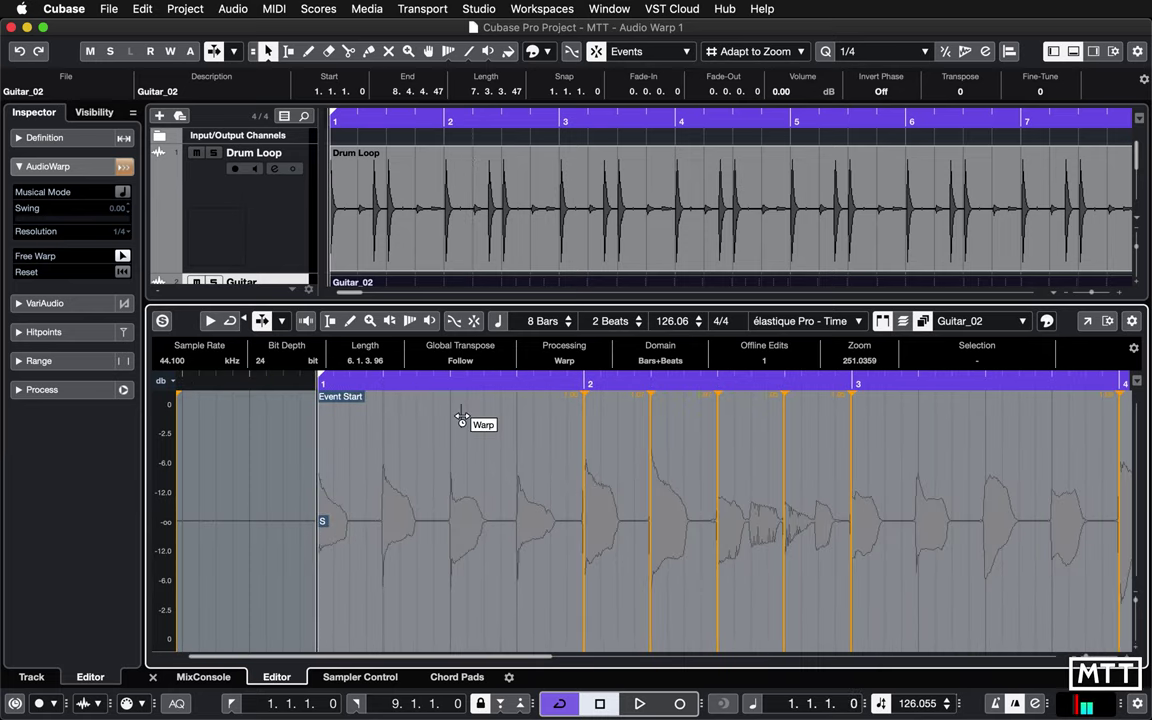
Step: Play the warped guitar back against the drum loop
{"action": "key", "text": "space"}
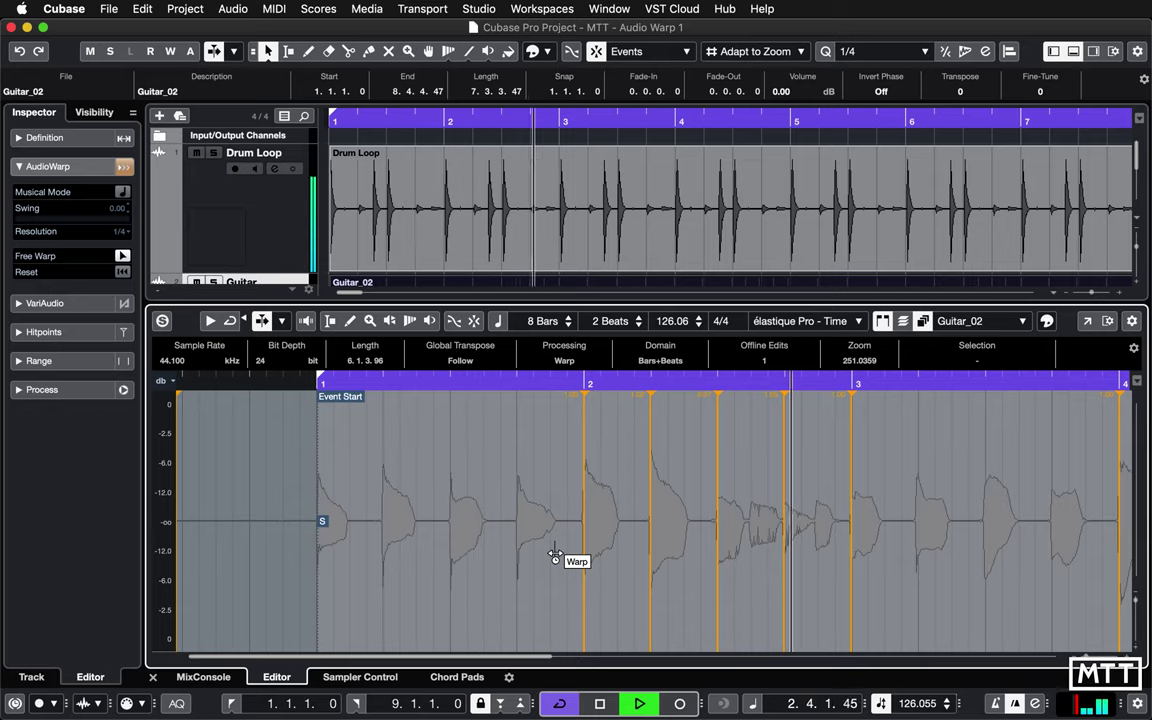
{"action": "key", "text": "space"}
{"action": "key", "text": "g"}
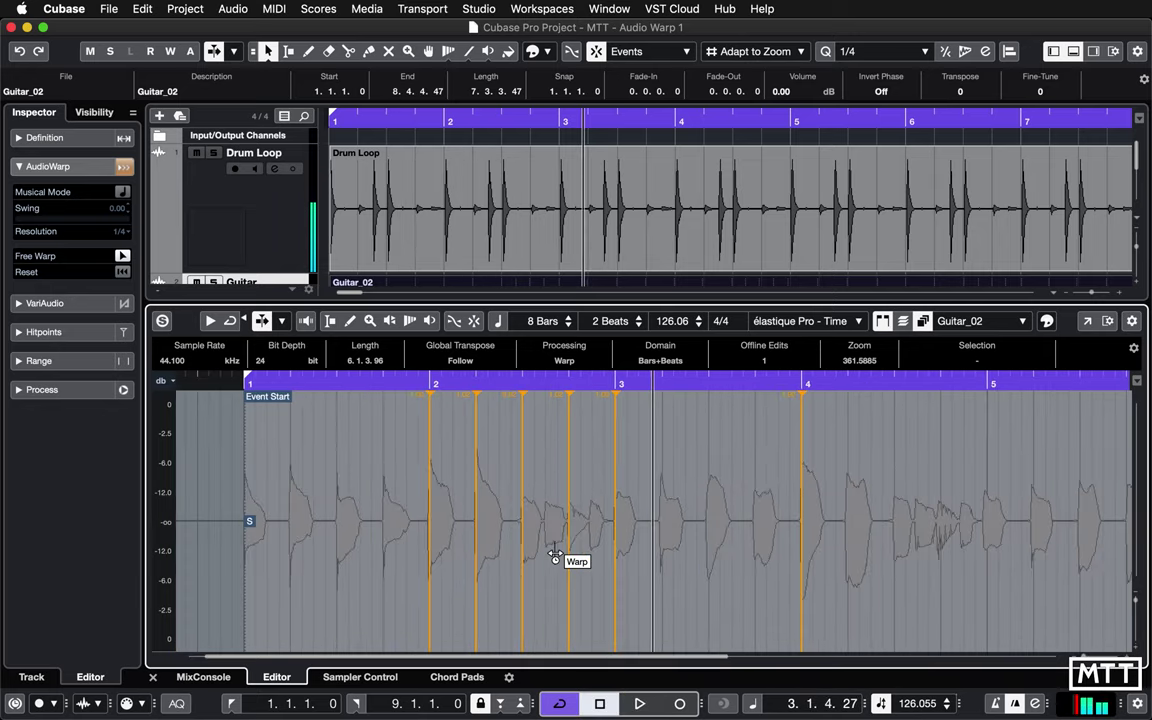
{"action": "key", "text": "g"}
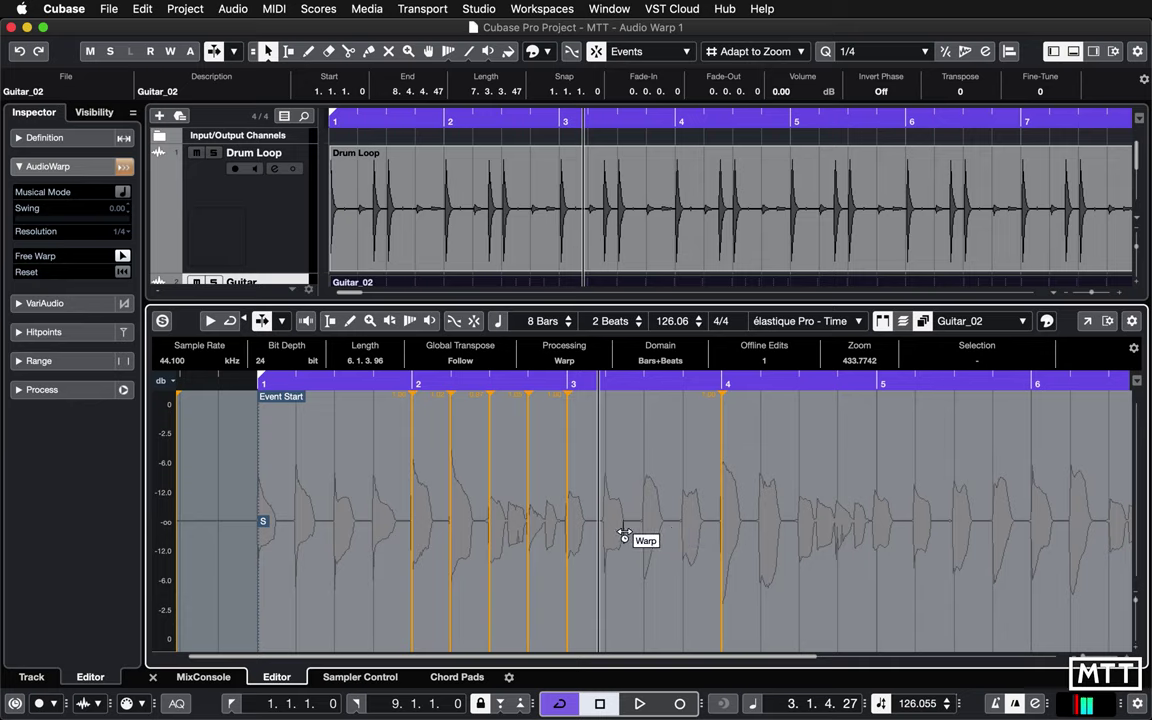
Step: Remove all hand-placed warp markers from Guitar_02 by undoing them one by one
{"action": "key", "text": "shift"}
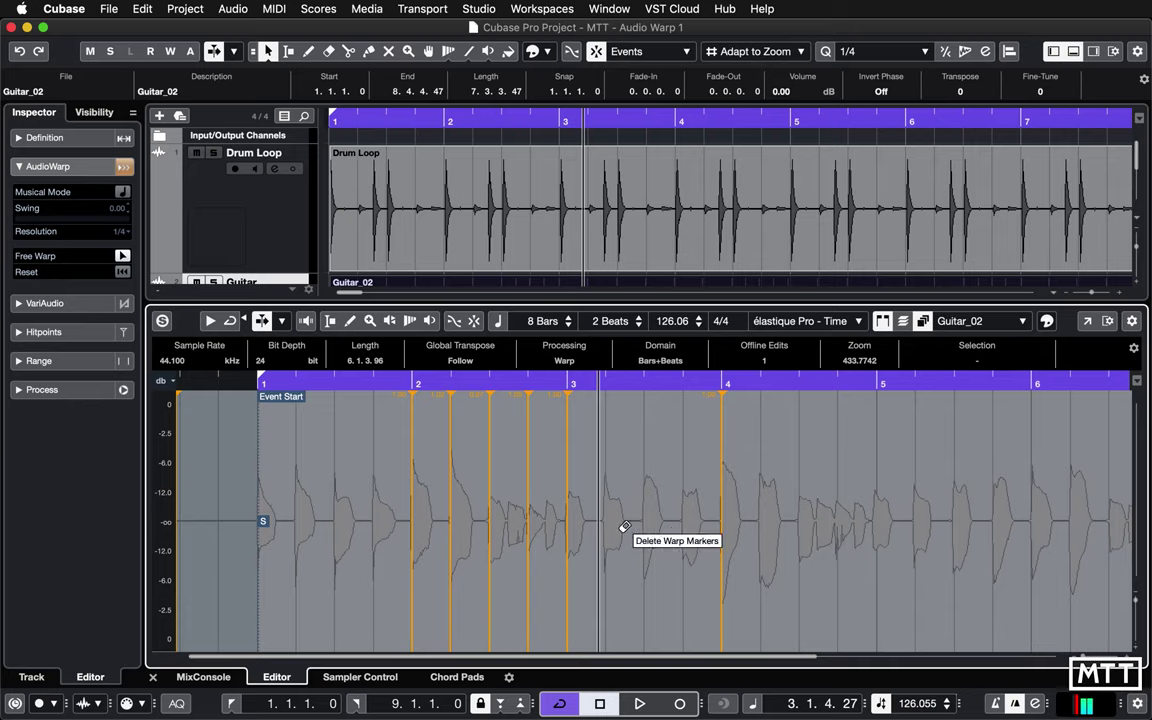
{"action": "key", "text": "super+z"}
{"action": "key", "text": "super+z"}
{"action": "key", "text": "super+z"}
{"action": "key", "text": "super+z"}
{"action": "key", "text": "super+z"}
{"action": "key", "text": "super+z"}
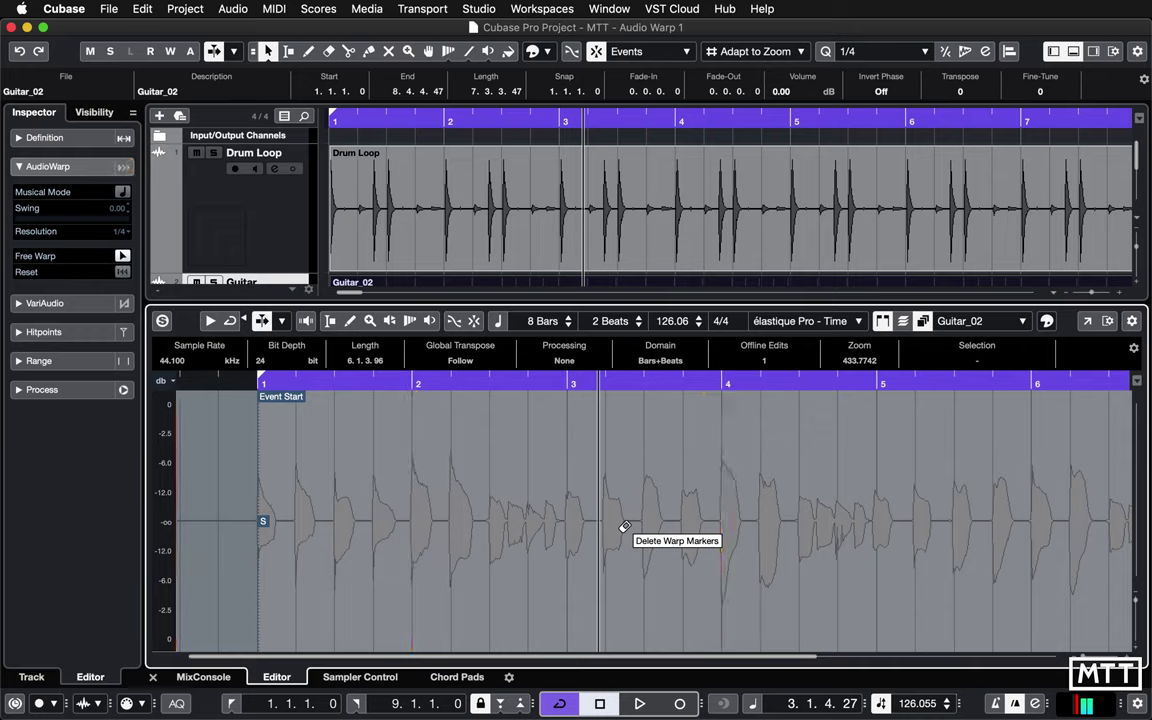
Step: Enable Musical Mode in Guitar_02's AudioWarp Inspector section and re-expand the section
{"action": "left_click", "coordinate": [122, 192]}
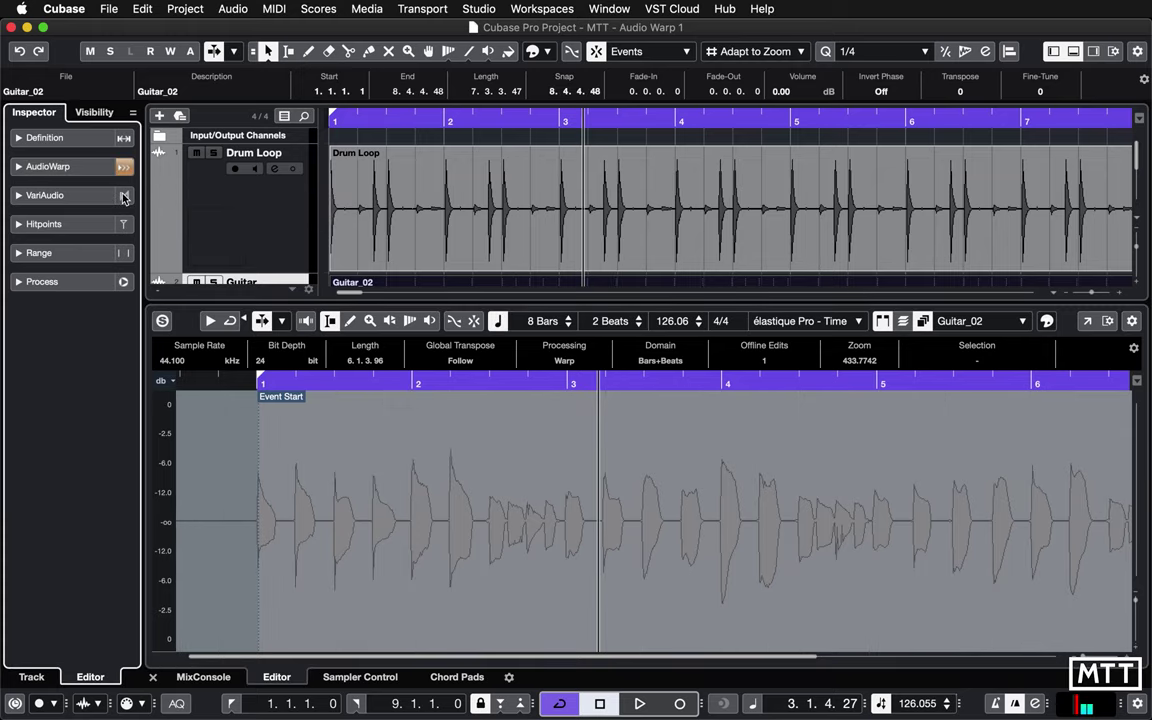
{"action": "left_click", "coordinate": [19, 166]}
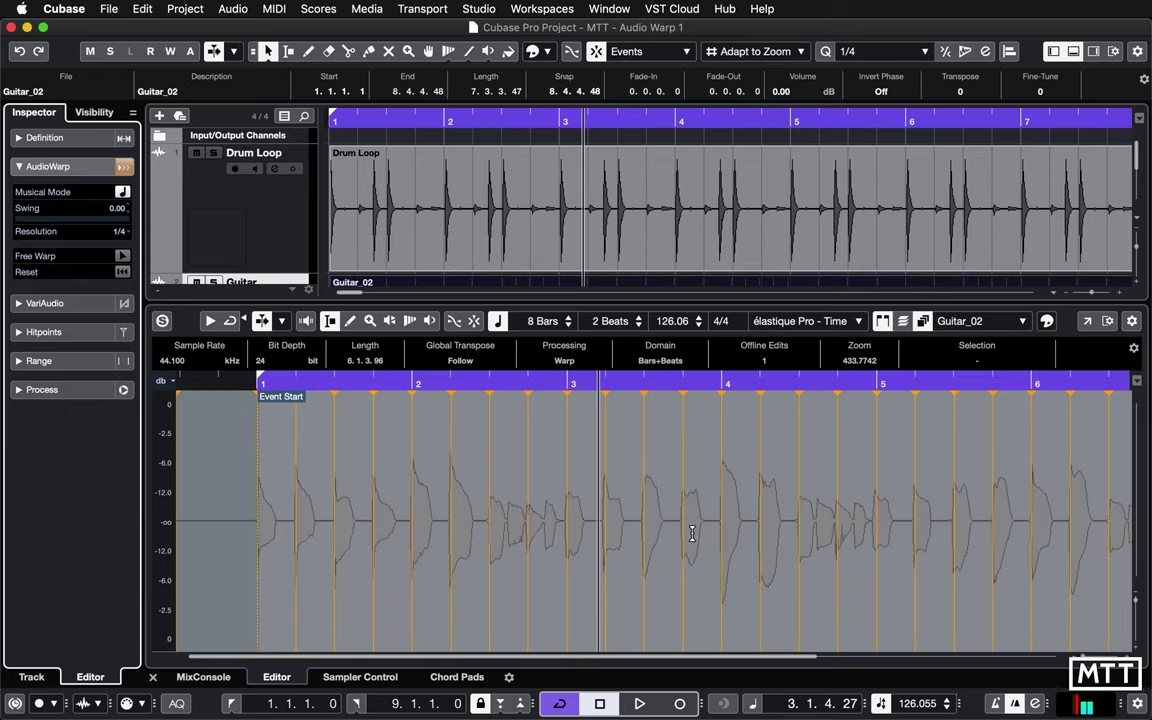
Step: Enable Free Warp and align the 3.2 warp marker with the note's attack
{"action": "scroll", "coordinate": [548, 530], "scroll_direction": "up", "scroll_amount": 6}
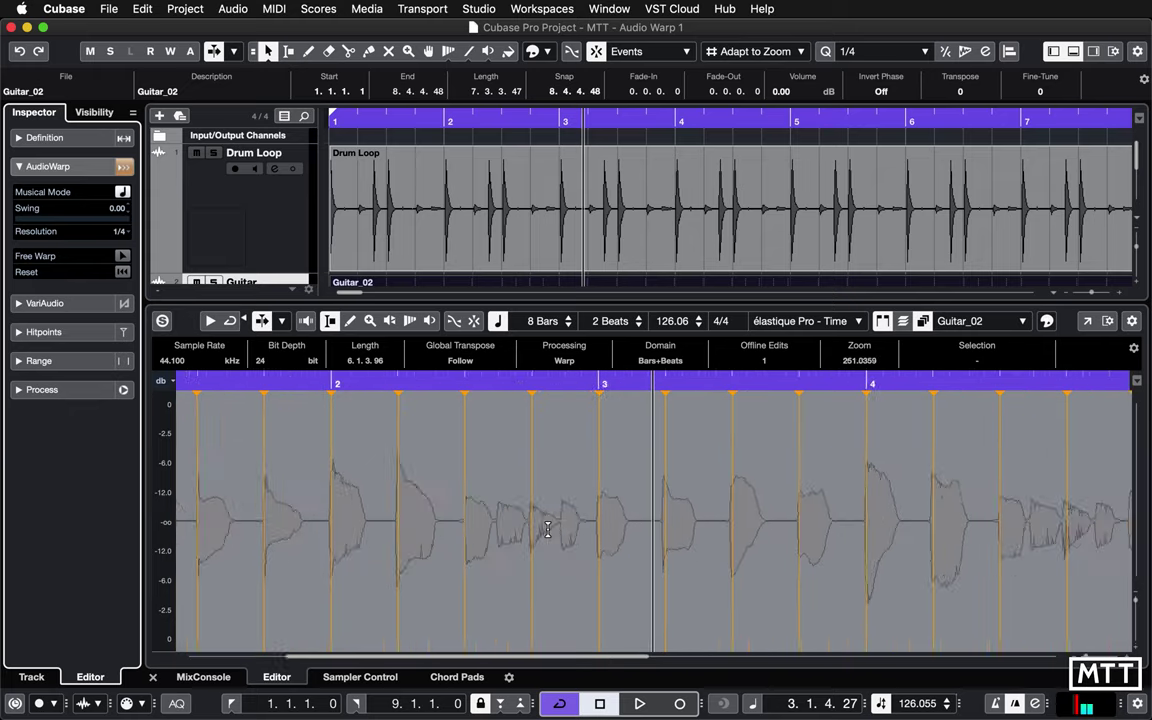
{"action": "scroll", "coordinate": [548, 530], "scroll_direction": "up", "scroll_amount": 5}
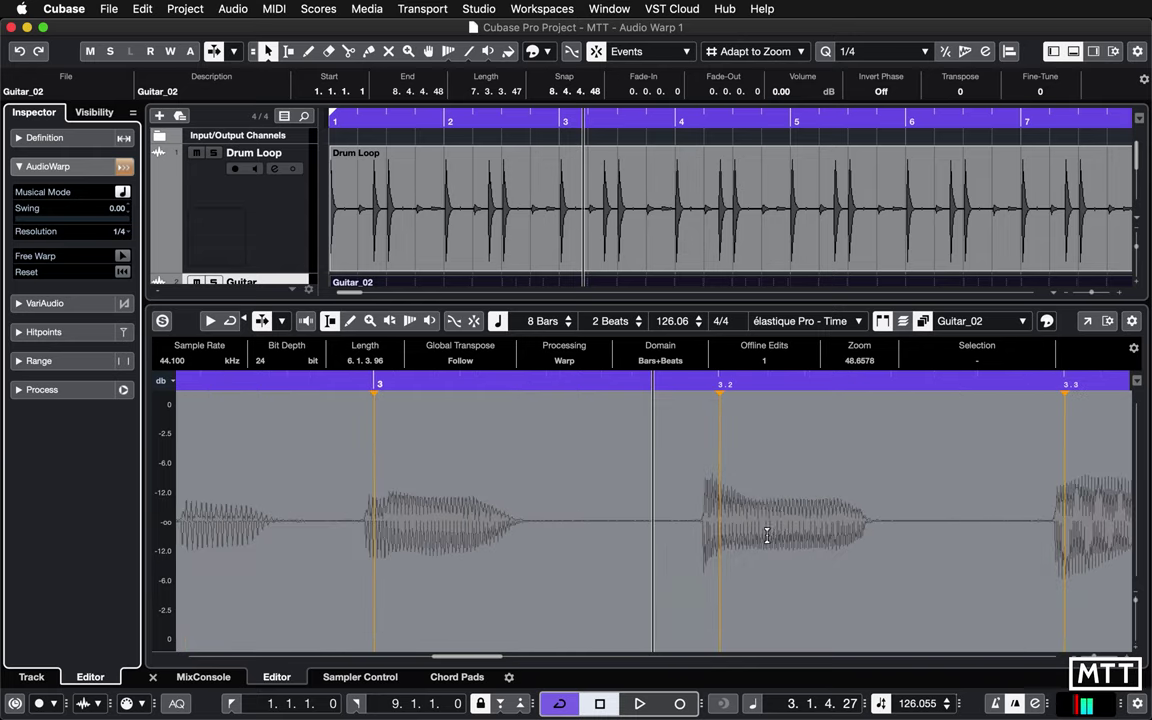
{"action": "scroll", "coordinate": [682, 496], "scroll_direction": "down", "scroll_amount": 3}
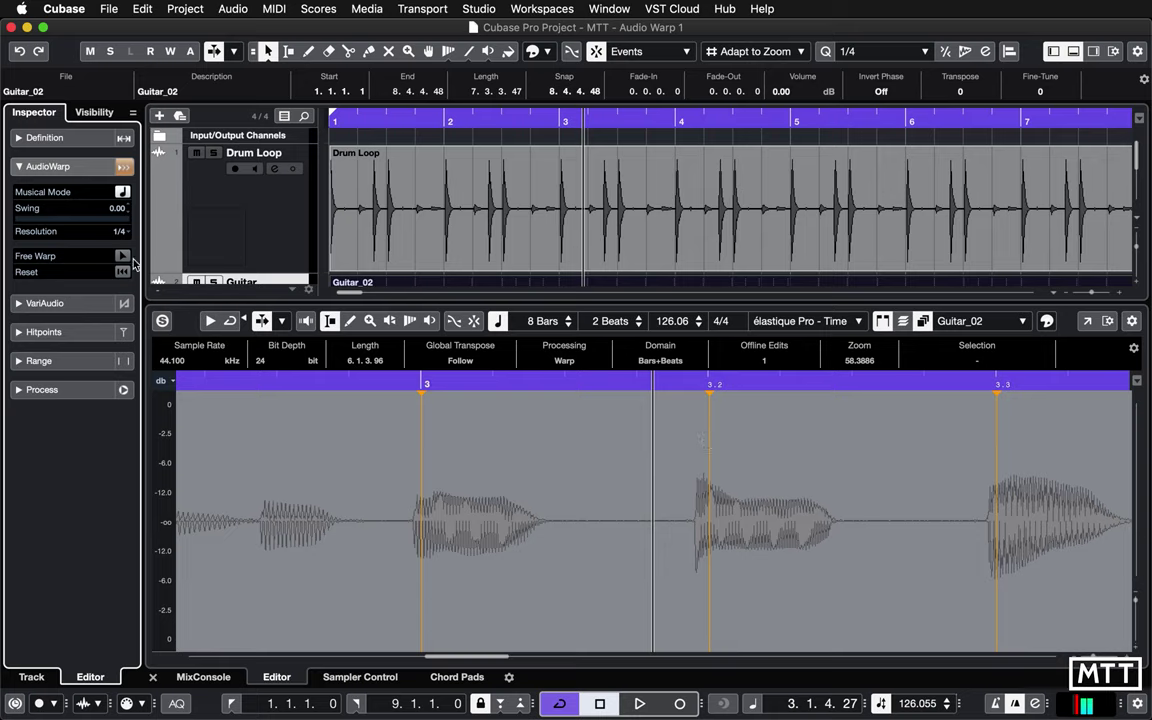
{"action": "left_click", "coordinate": [122, 257]}
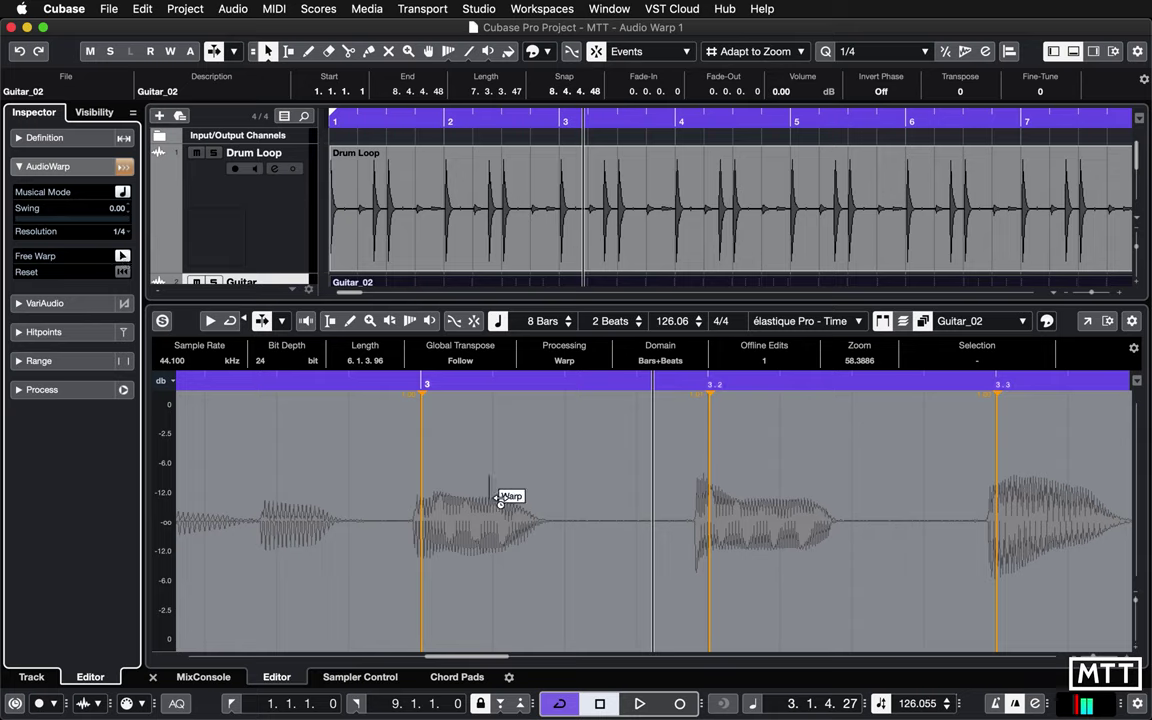
{"action": "left_click", "coordinate": [710, 515], "text": "shift"}
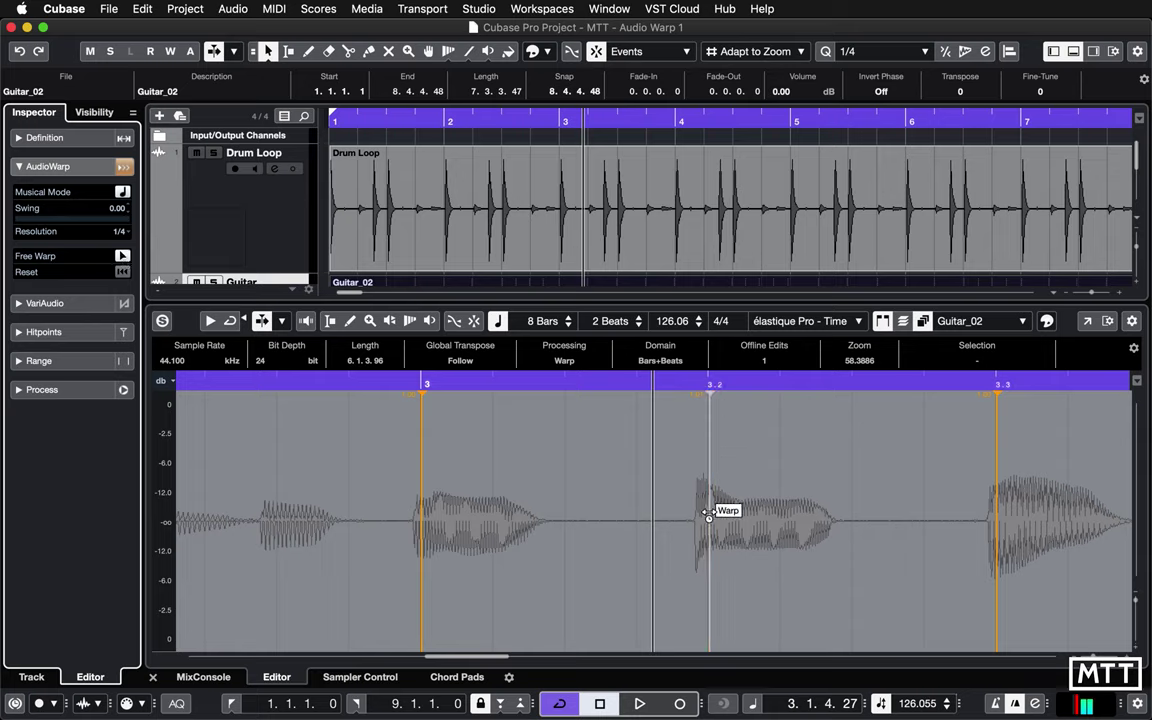
{"action": "left_click_drag", "start_coordinate": [709, 530], "coordinate": [715, 527]}
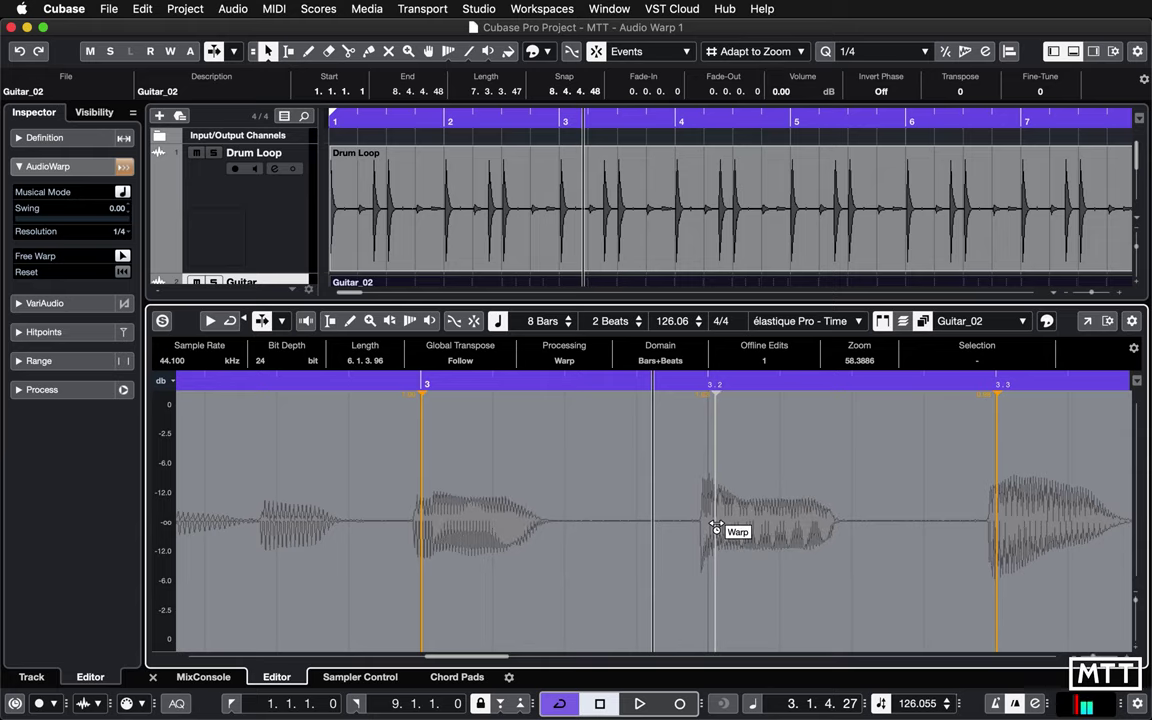
{"action": "key", "text": "g"}
{"action": "key", "text": "g"}
{"action": "key", "text": "g"}
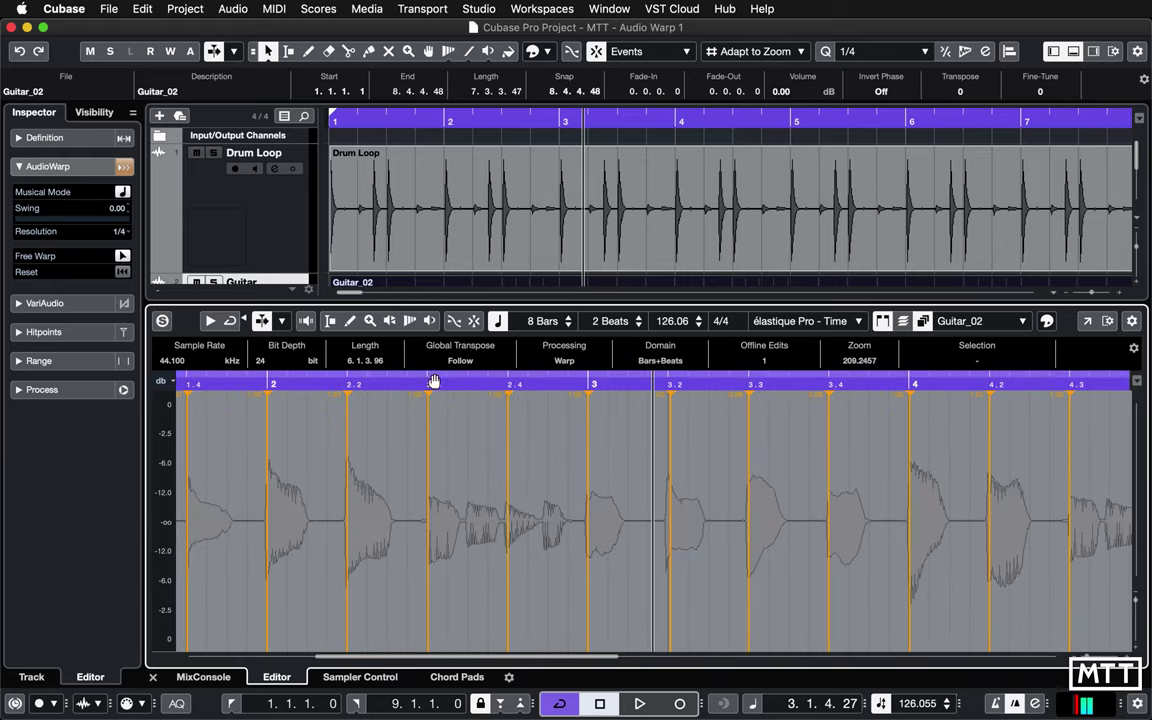
Step: Nudge the 2.3 warp marker onto its note attack
{"action": "left_click", "coordinate": [428, 386]}
{"action": "key", "text": "h"}
{"action": "key", "text": "h"}
{"action": "key", "text": "h"}
{"action": "key", "text": "h"}
{"action": "key", "text": "h"}
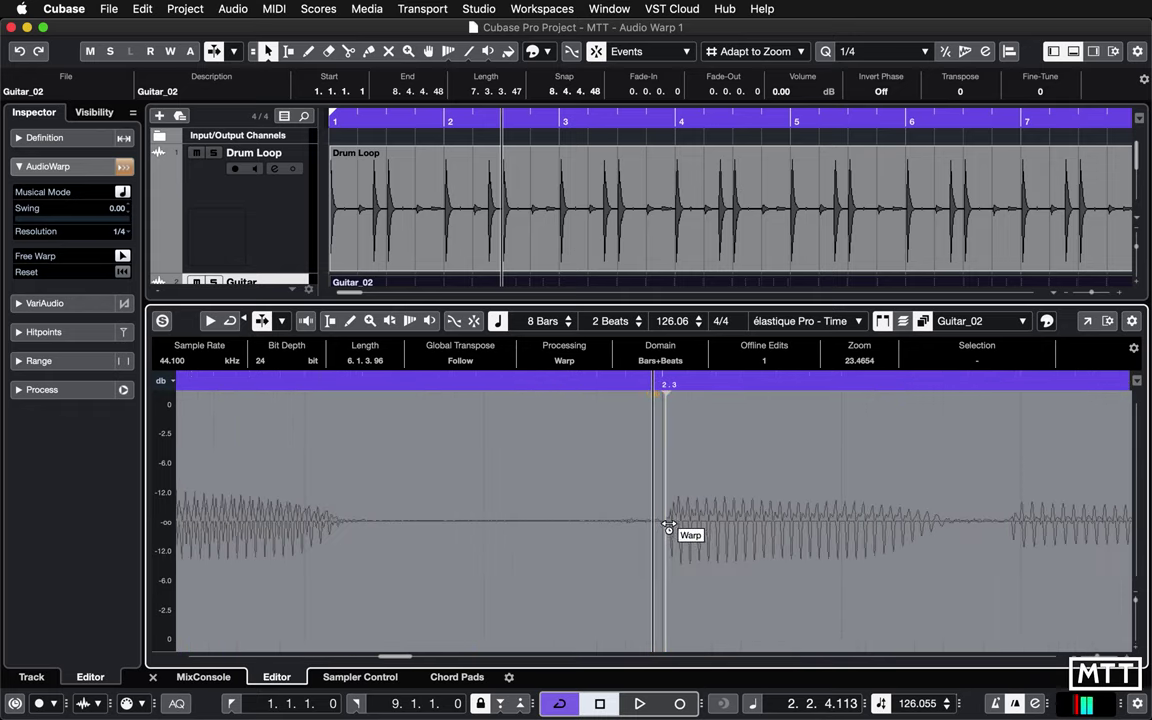
{"action": "left_click_drag", "start_coordinate": [664, 528], "coordinate": [645, 532]}
{"action": "key", "text": "g"}
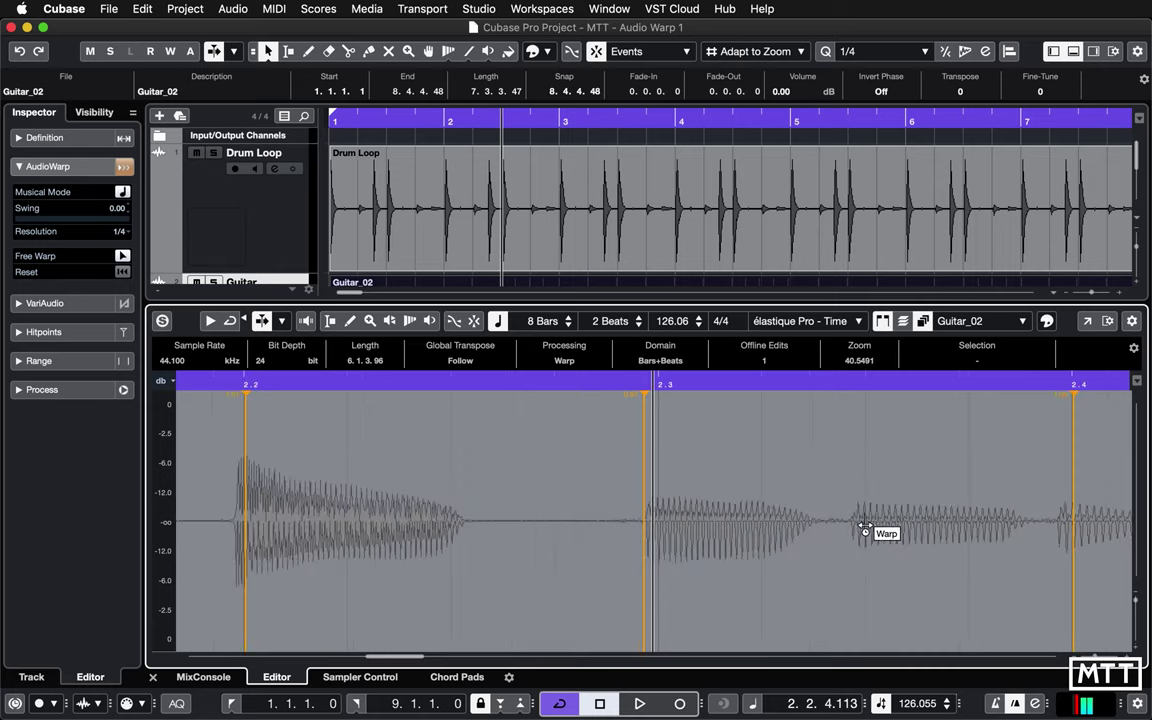
Step: Add a warp marker stretching the note before 2.4, then view the whole event
{"action": "mouse_move", "coordinate": [860, 528]}
{"action": "left_mouse_down"}
{"action": "mouse_move", "coordinate": [885, 526]}
{"action": "mouse_move", "coordinate": [864, 527]}
{"action": "left_mouse_up"}
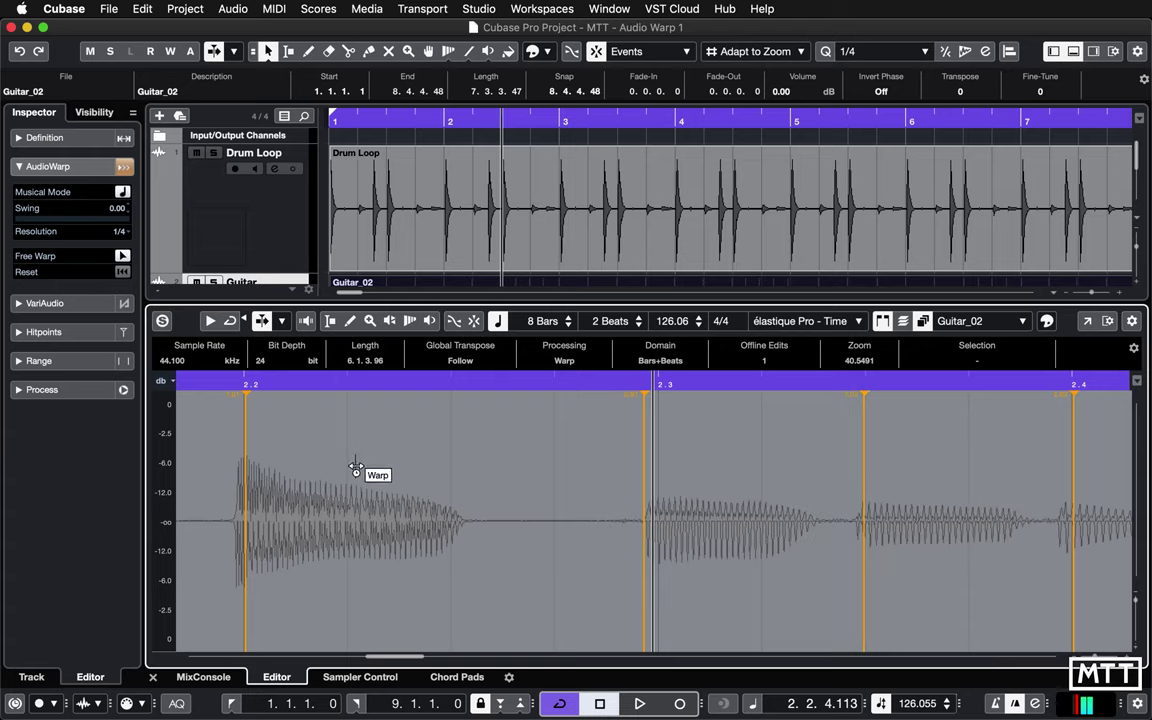
{"action": "key", "text": "g"}
{"action": "key", "text": "g"}
{"action": "key", "text": "g"}
{"action": "key", "text": "g"}
{"action": "key", "text": "g"}
{"action": "key", "text": "g"}
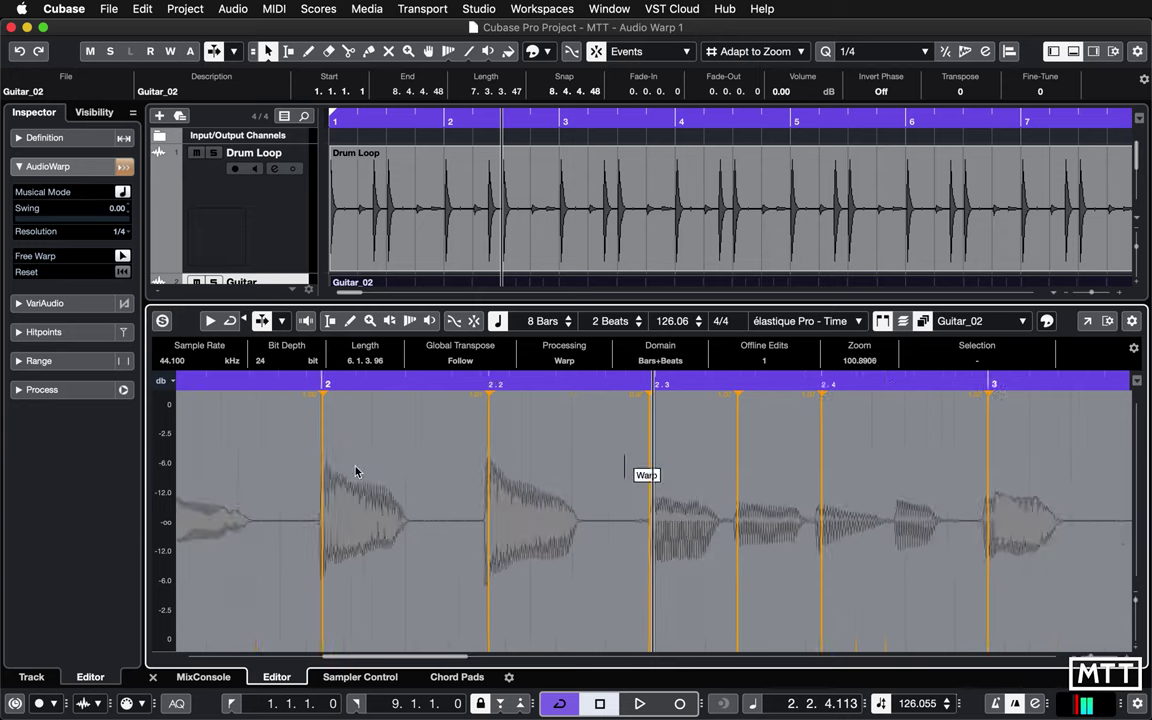
{"action": "key", "text": "g"}
{"action": "key", "text": "g"}
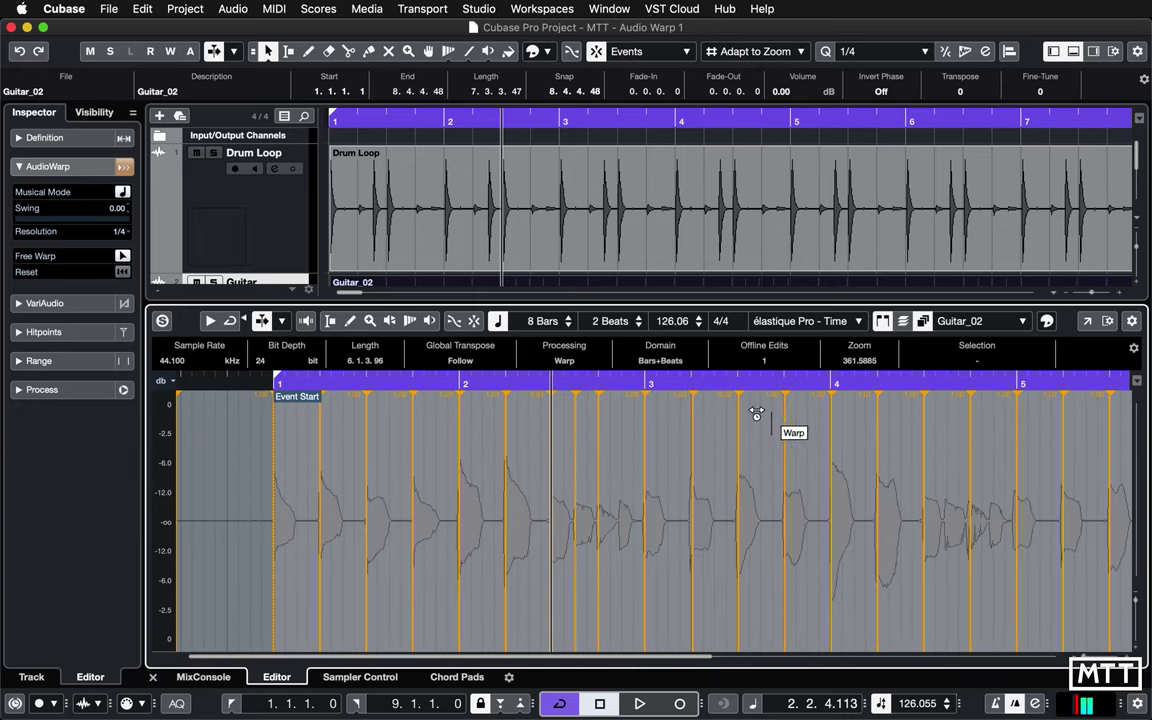
{"action": "key", "text": "g"}
{"action": "key", "text": "g"}
{"action": "key", "text": "g"}
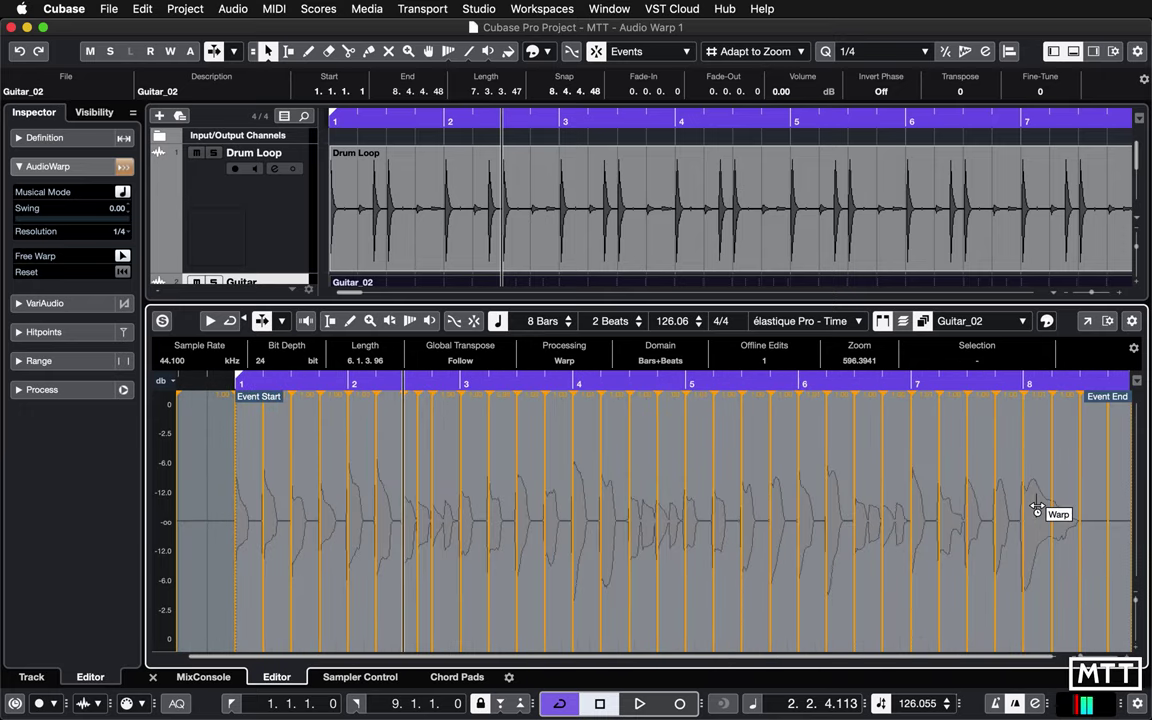
{"action": "key", "text": "h"}
{"action": "key", "text": "h"}
{"action": "key", "text": "h"}
{"action": "key", "text": "h"}
{"action": "key", "text": "h"}
{"action": "key", "text": "h"}
{"action": "key", "text": "h"}
{"action": "key", "text": "h"}
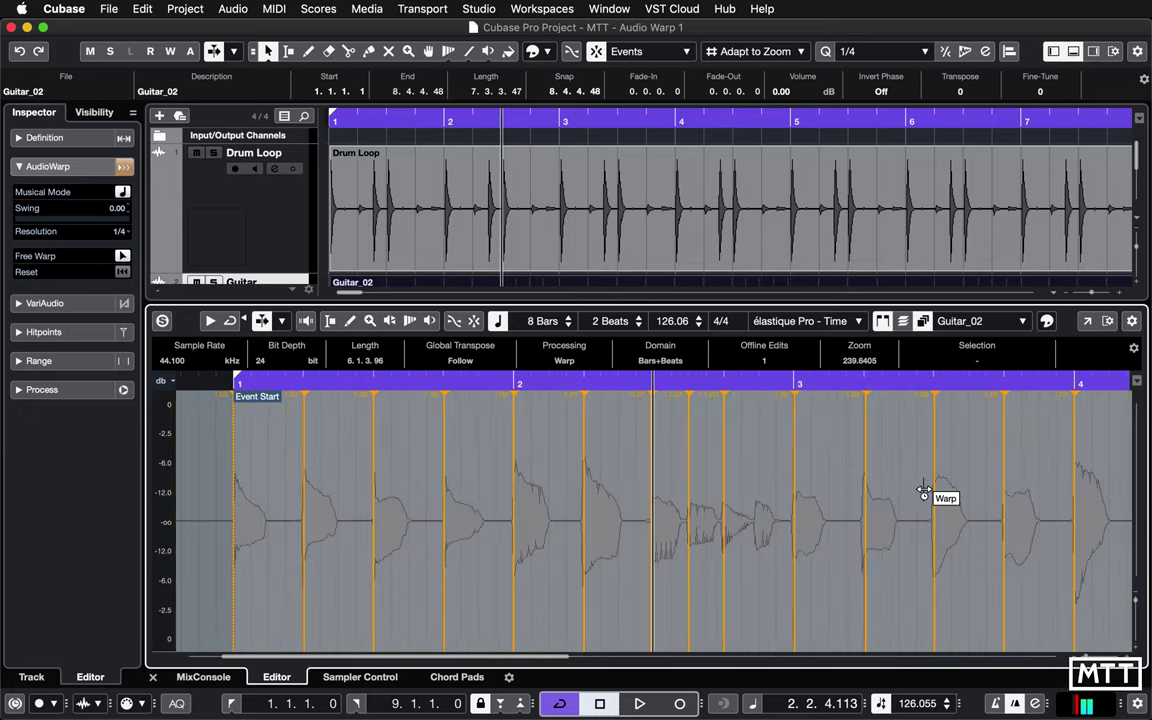
{"action": "key", "text": "h"}
{"action": "key", "text": "h"}
{"action": "key", "text": "h"}
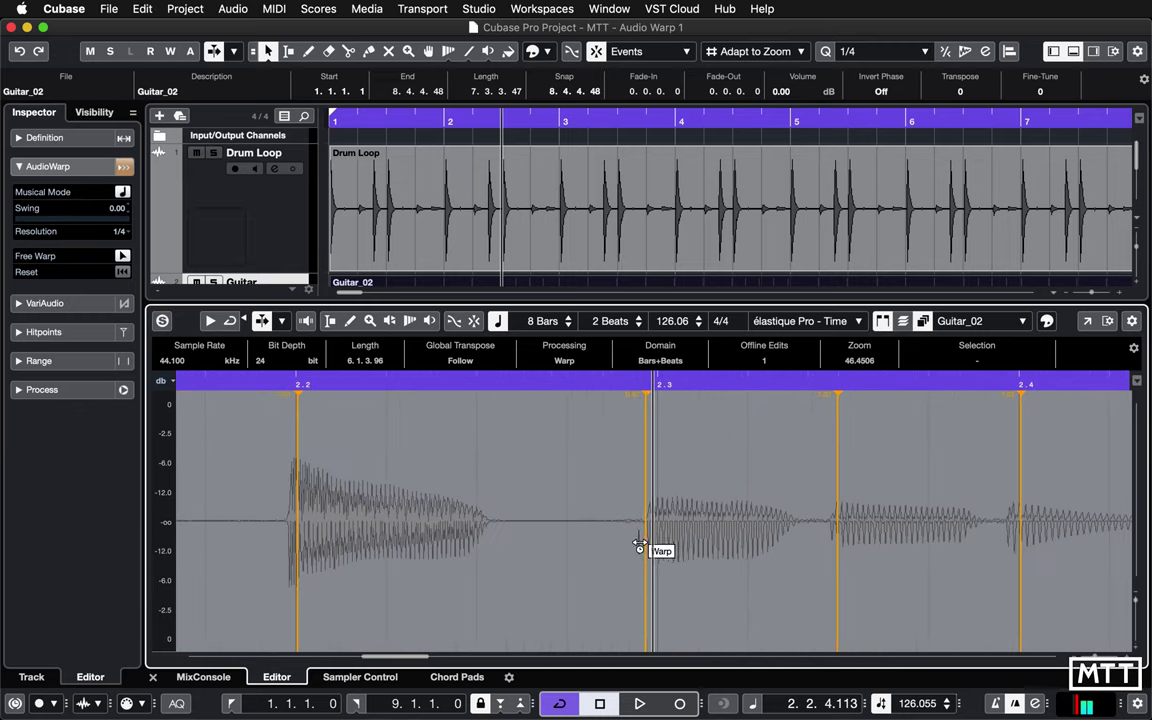
{"action": "key", "text": "g"}
{"action": "key", "text": "g"}
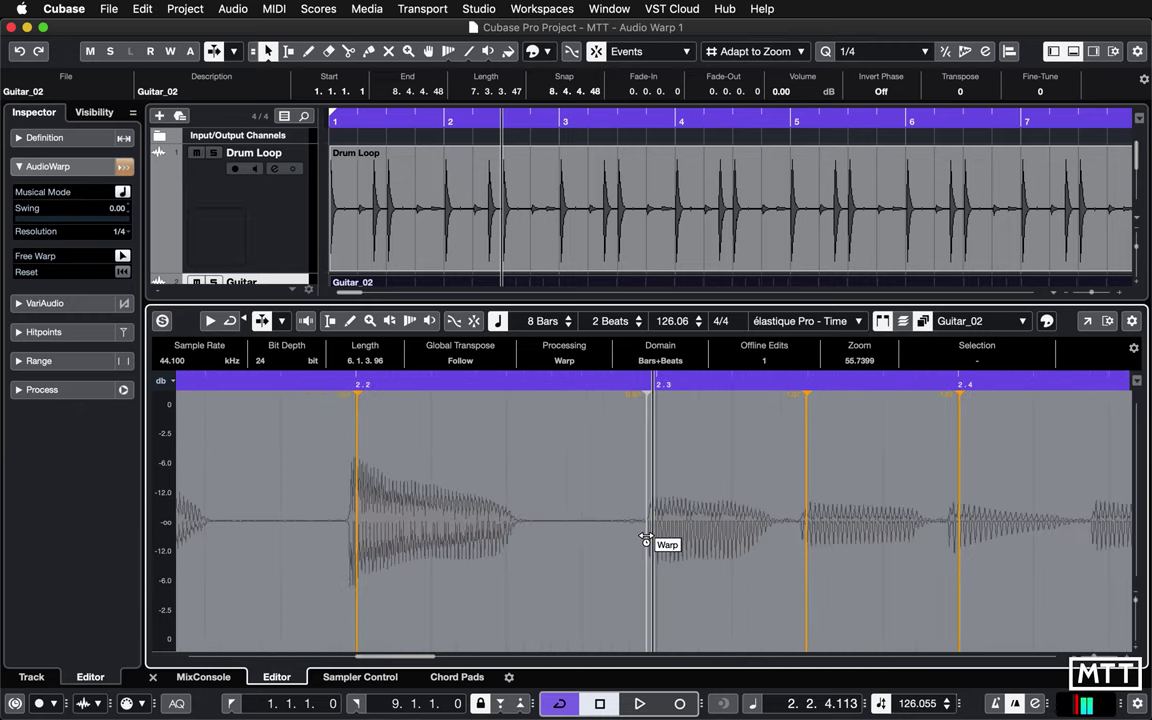
{"action": "key", "text": "g"}
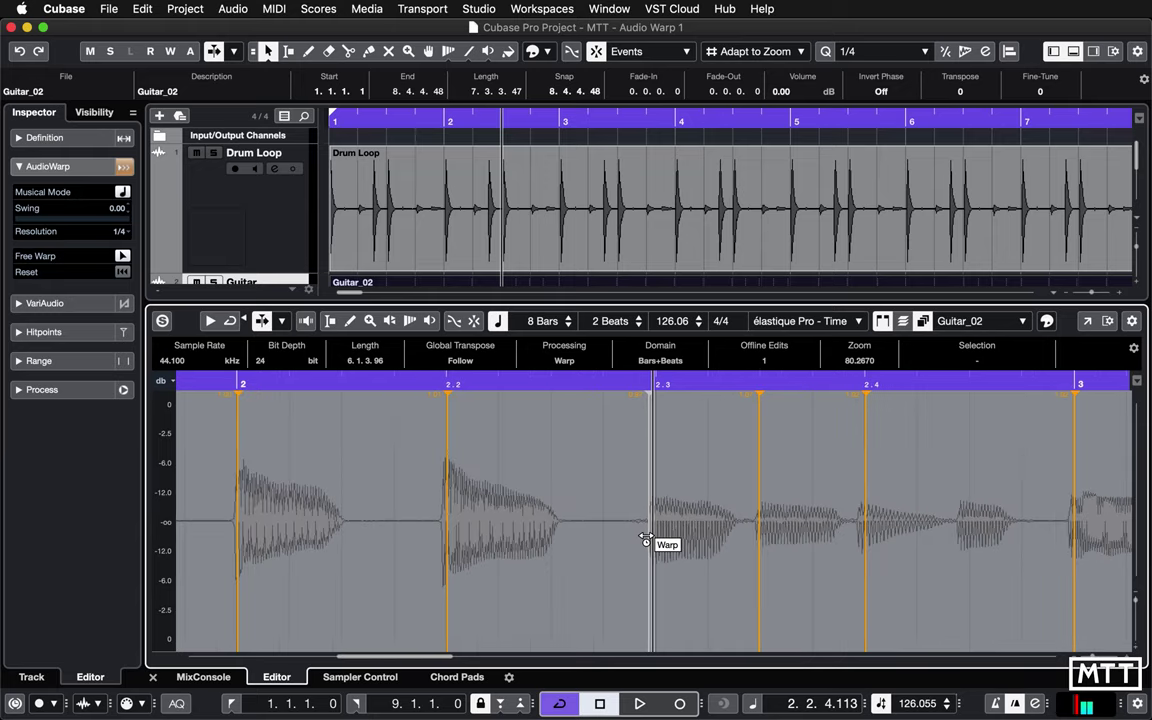
{"action": "key", "text": "g"}
{"action": "key", "text": "g"}
{"action": "key", "text": "g"}
{"action": "key", "text": "g"}
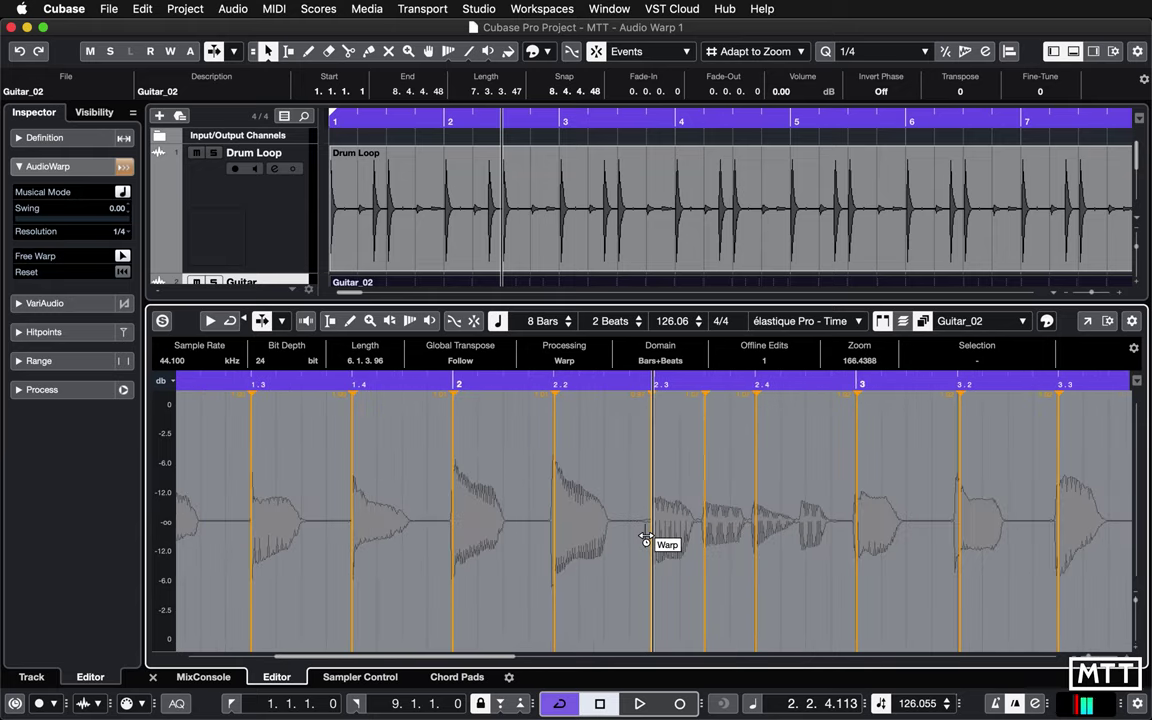
{"action": "key", "text": "h"}
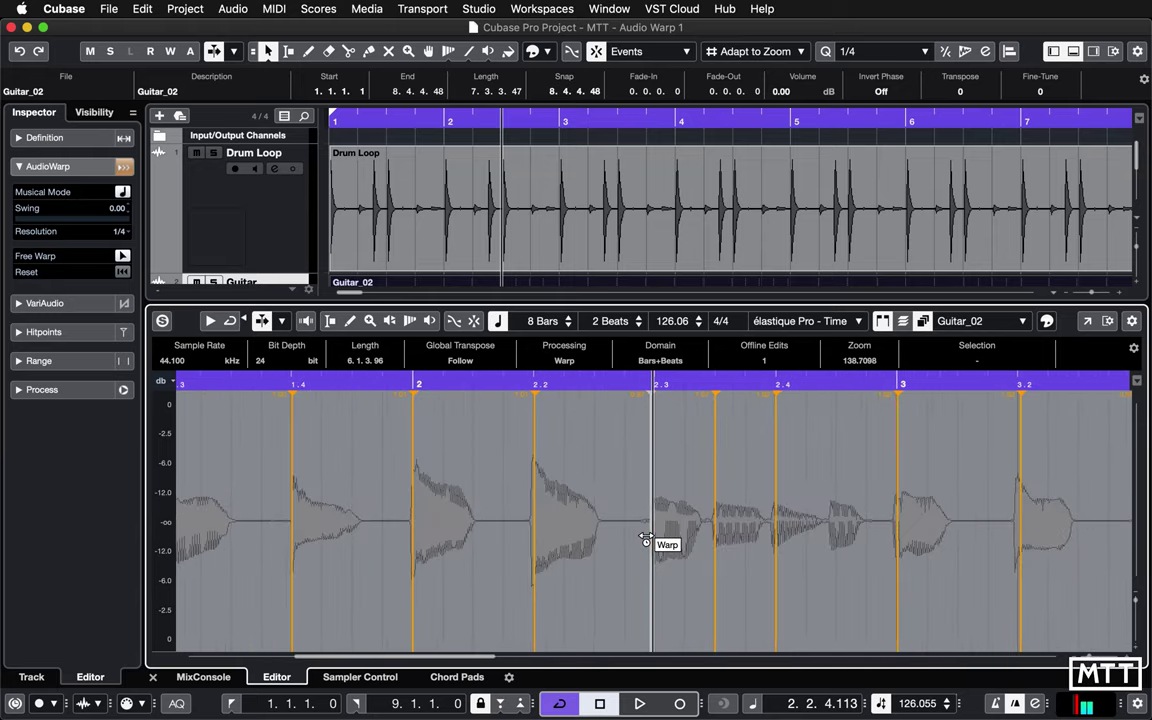